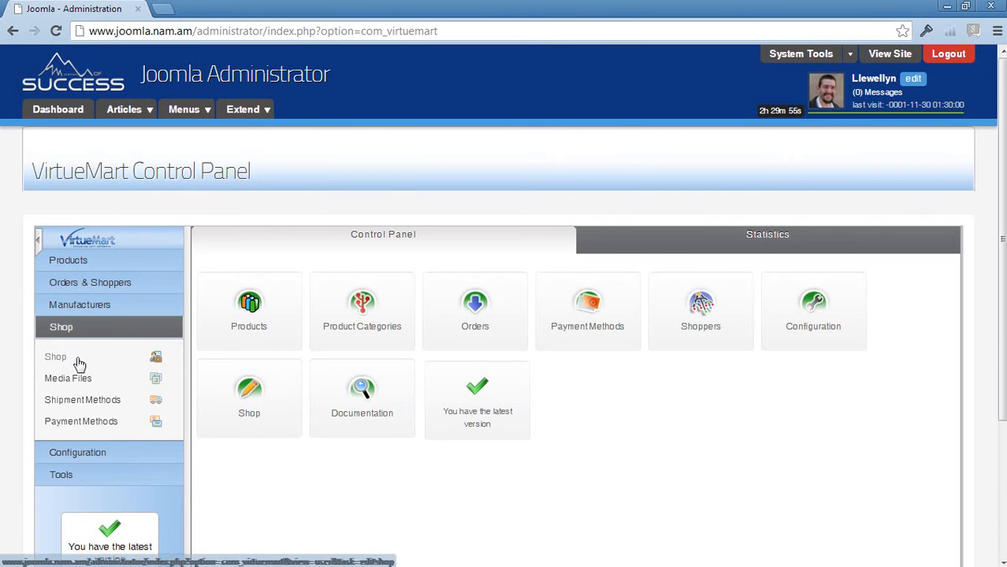
Step: Open the shop's vendor settings for editing
left_click(79, 363)
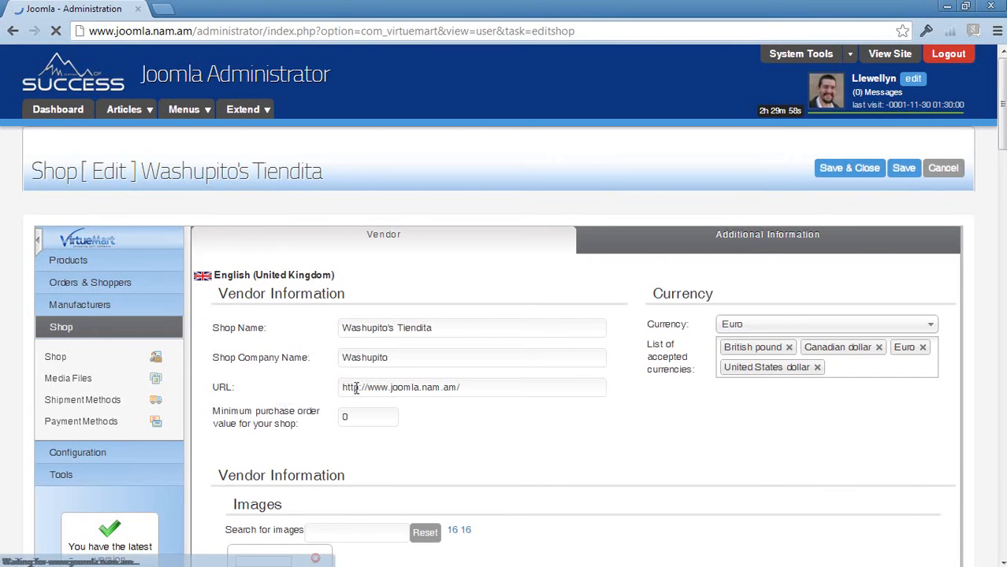
scroll(534, 405, "down", 1)
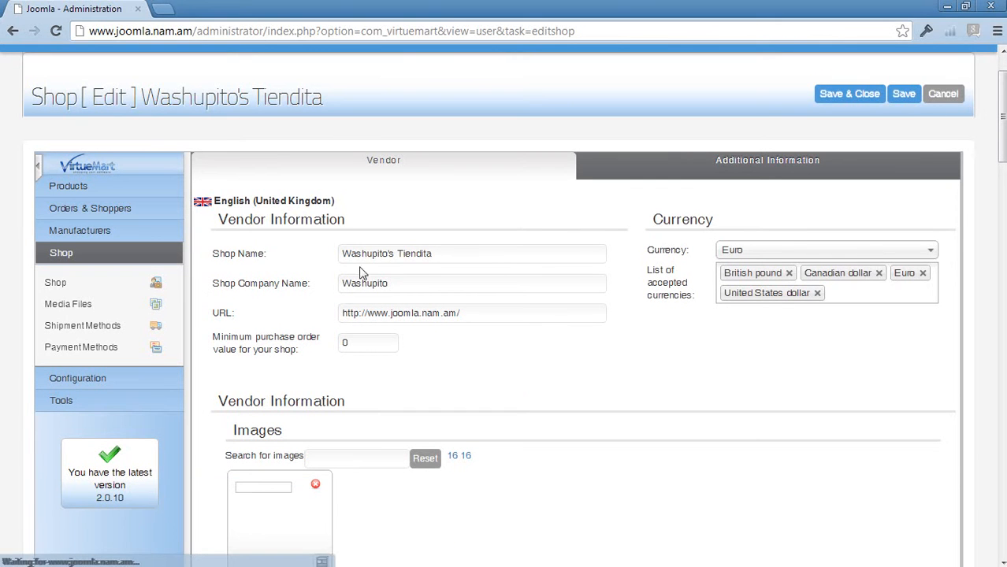
Step: Examine the shop name and shop company name in the vendor information
left_click_drag(344, 254, 442, 254)
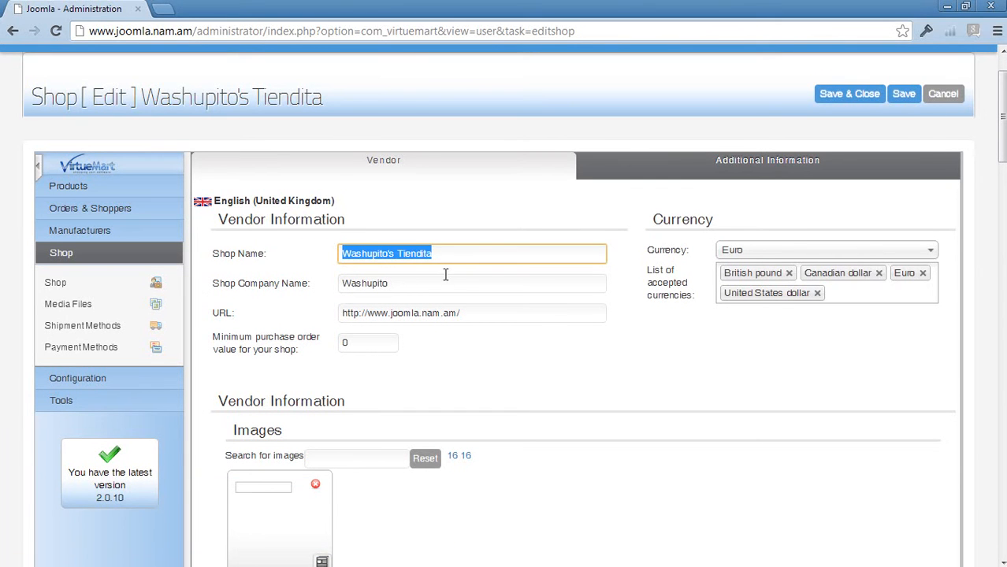
left_click(347, 283)
left_click_drag(346, 282, 398, 283)
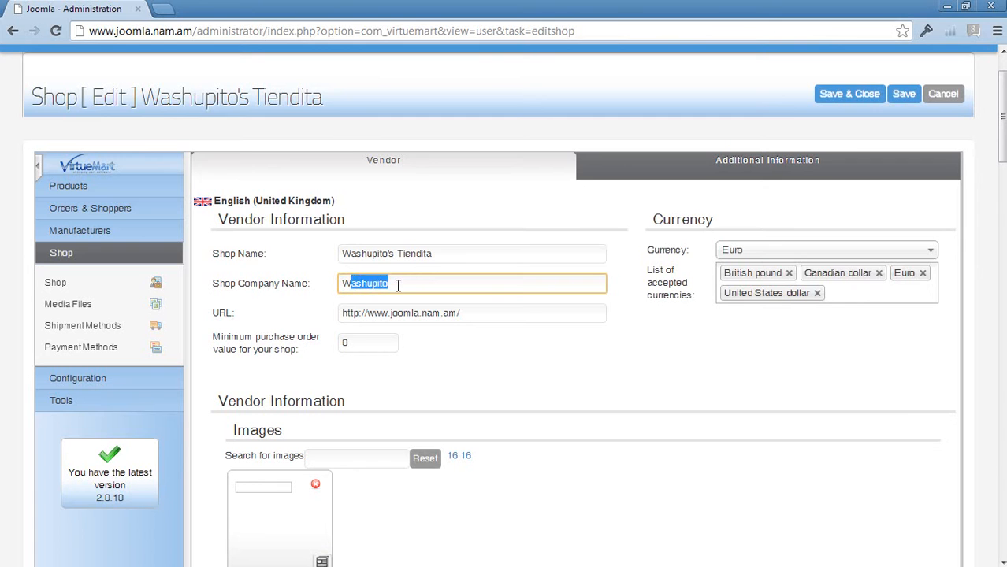
left_click(426, 277)
left_click_drag(456, 253, 329, 256)
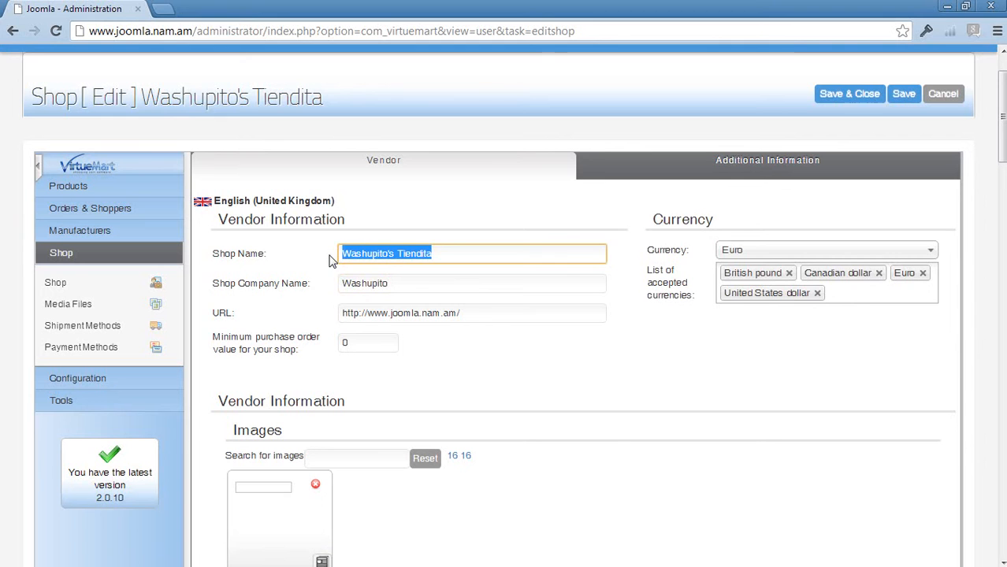
left_click_drag(408, 284, 305, 284)
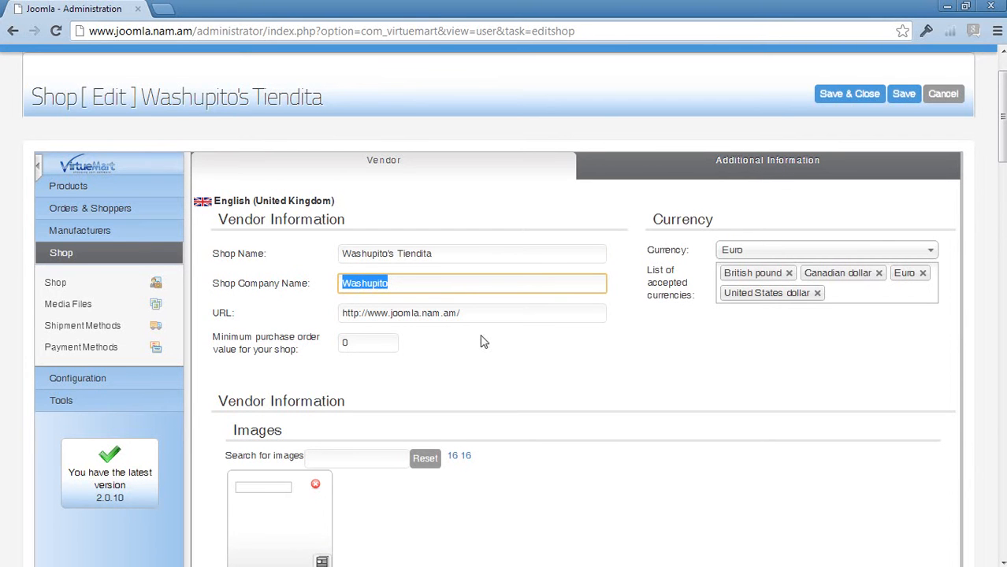
left_click(428, 367)
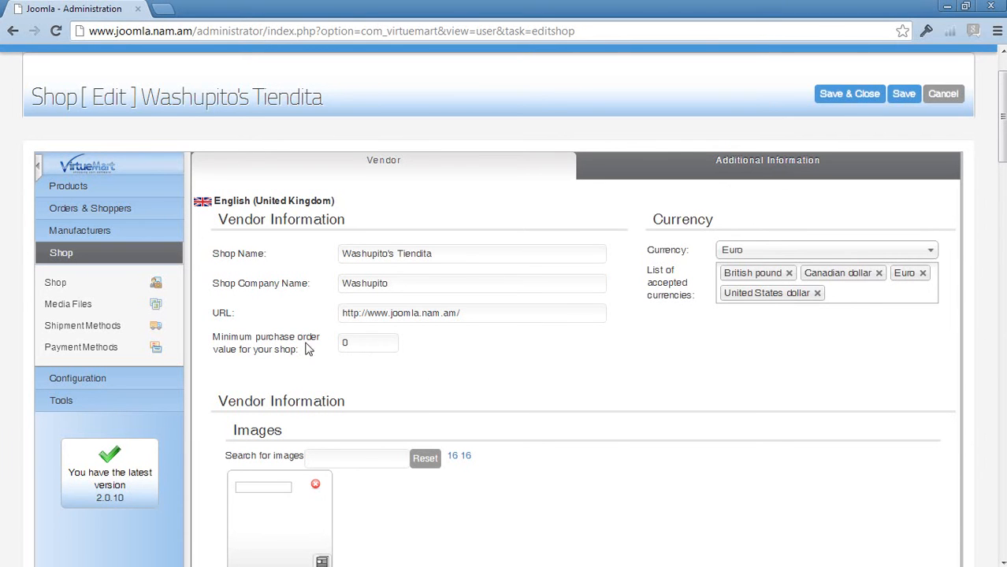
Step: Set the shop's minimum purchase order value to 100 and its currency to South African rand
double_click(348, 344)
type("100")
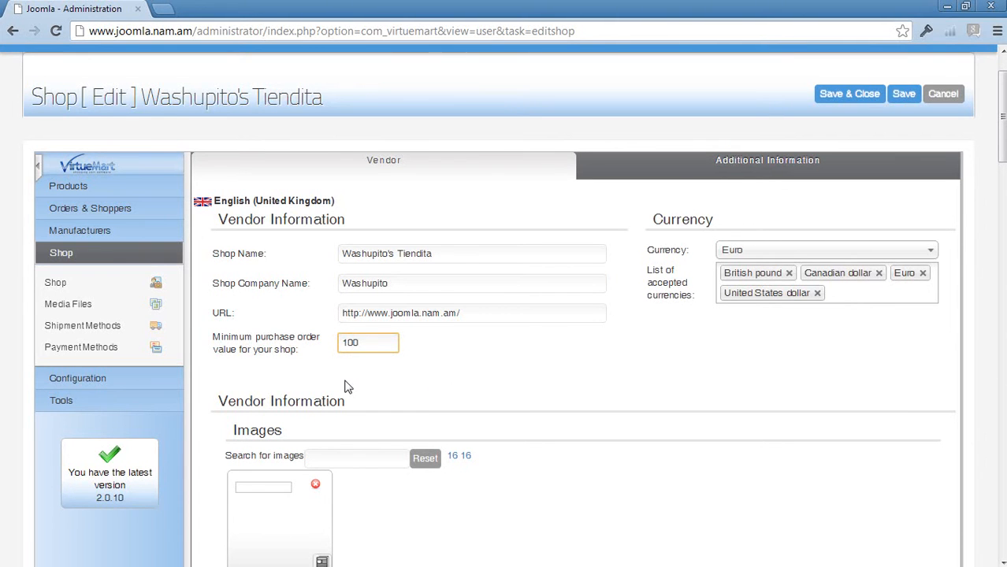
left_click(780, 253)
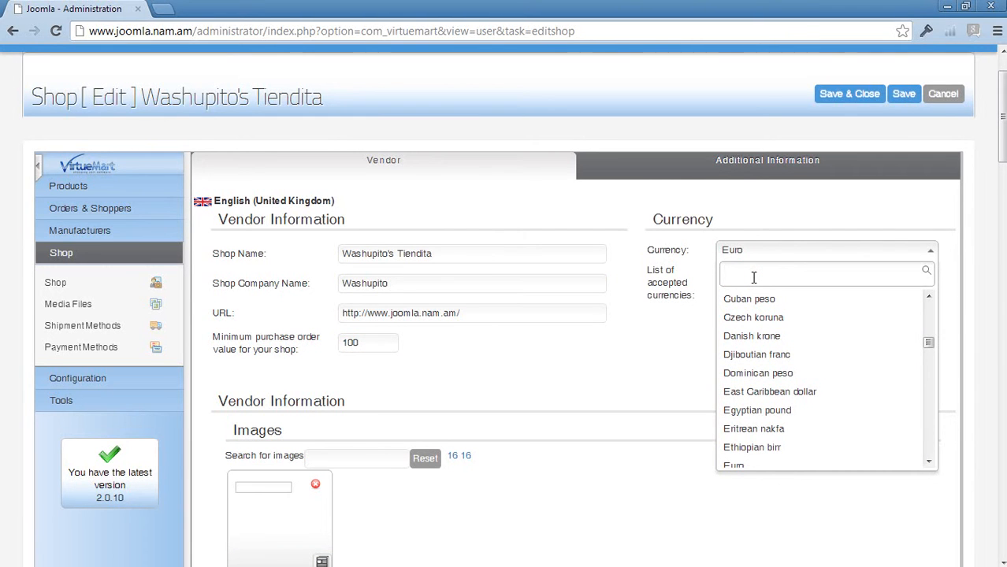
type("ra")
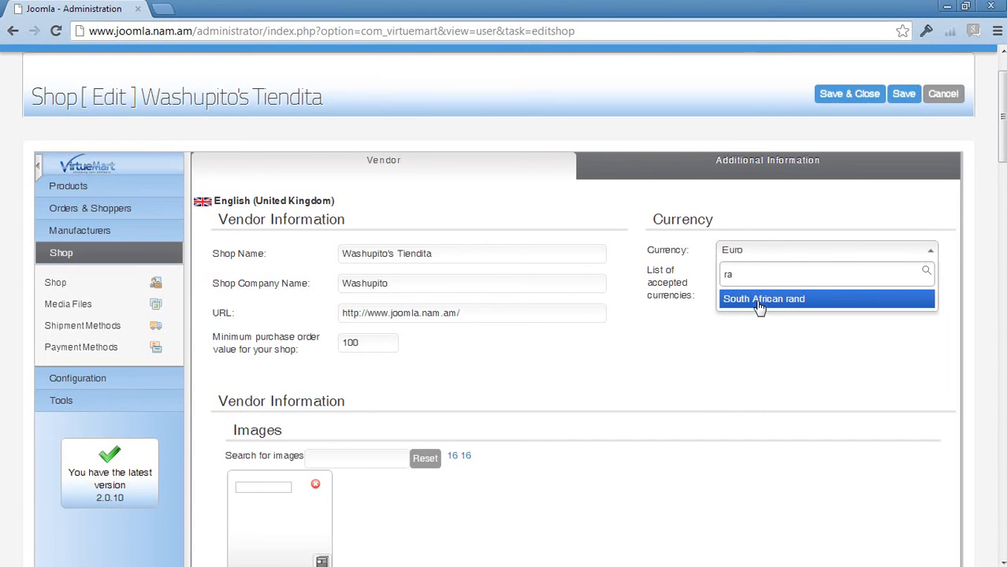
left_click(756, 298)
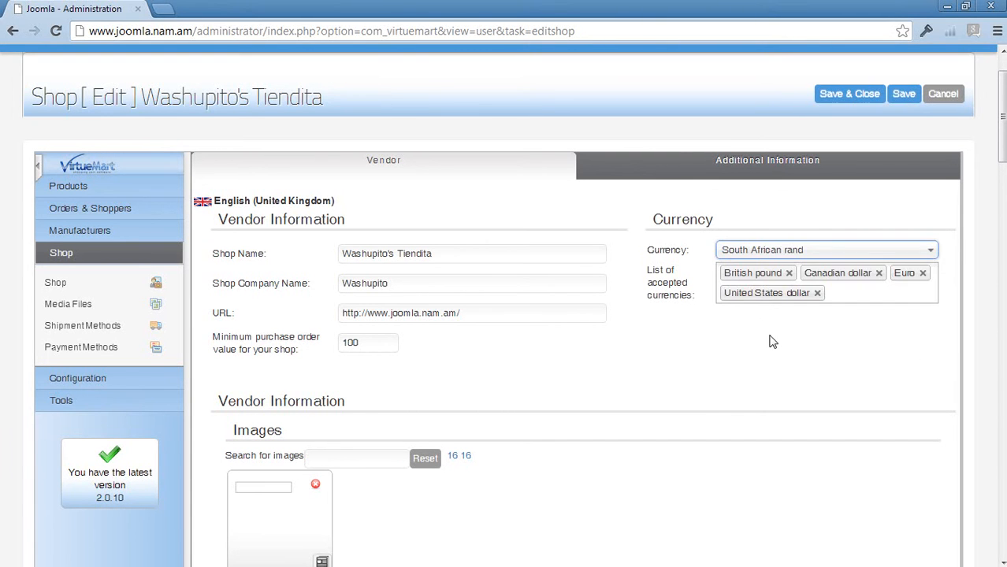
Step: Remove British pound, Canadian dollar, Euro and United States dollar from the list of accepted currencies
left_click(788, 273)
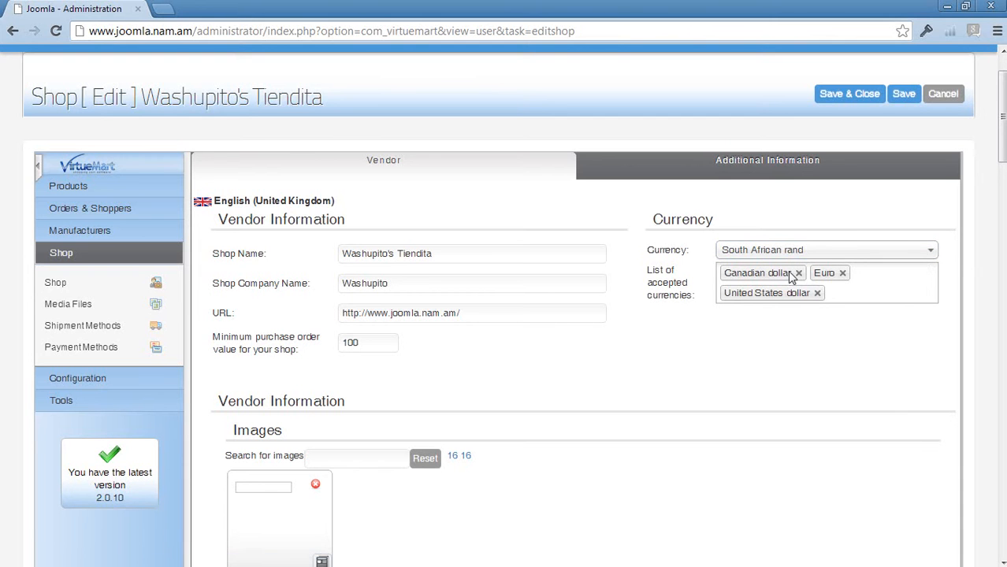
left_click(797, 274)
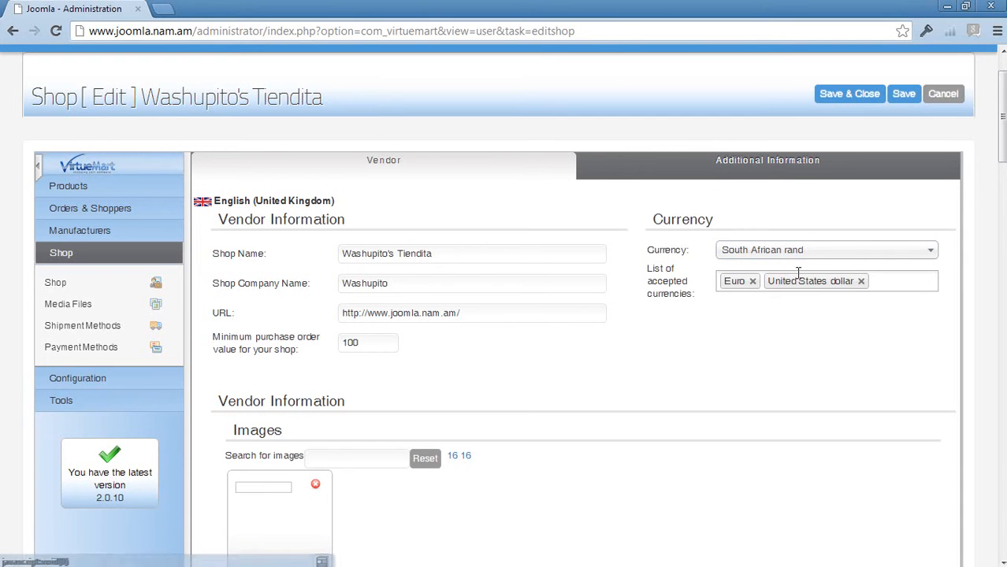
left_click(753, 282)
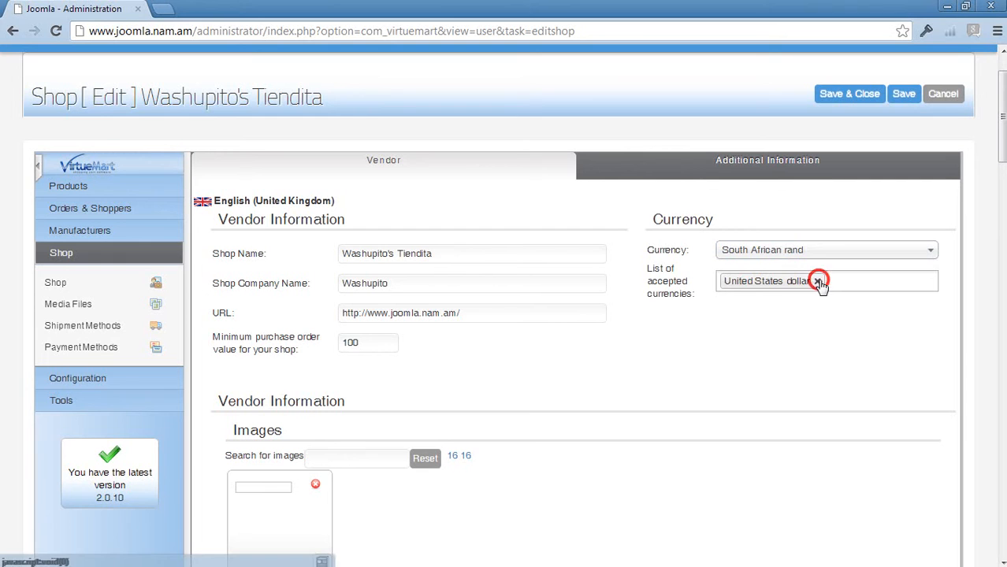
left_click(817, 281)
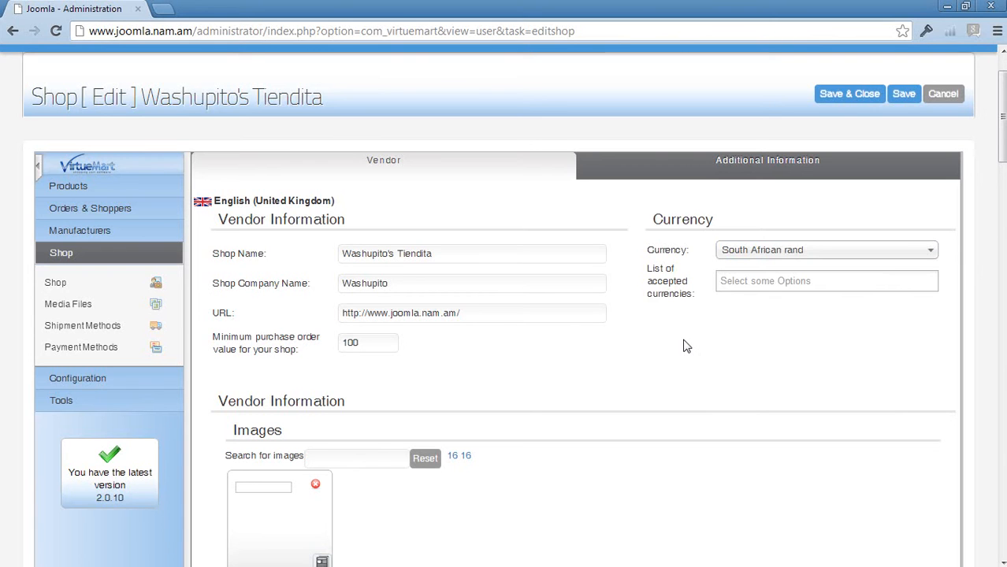
Step: Find United States dollar among the currency options and add it to the list of accepted currencies
left_click(734, 282)
type("y")
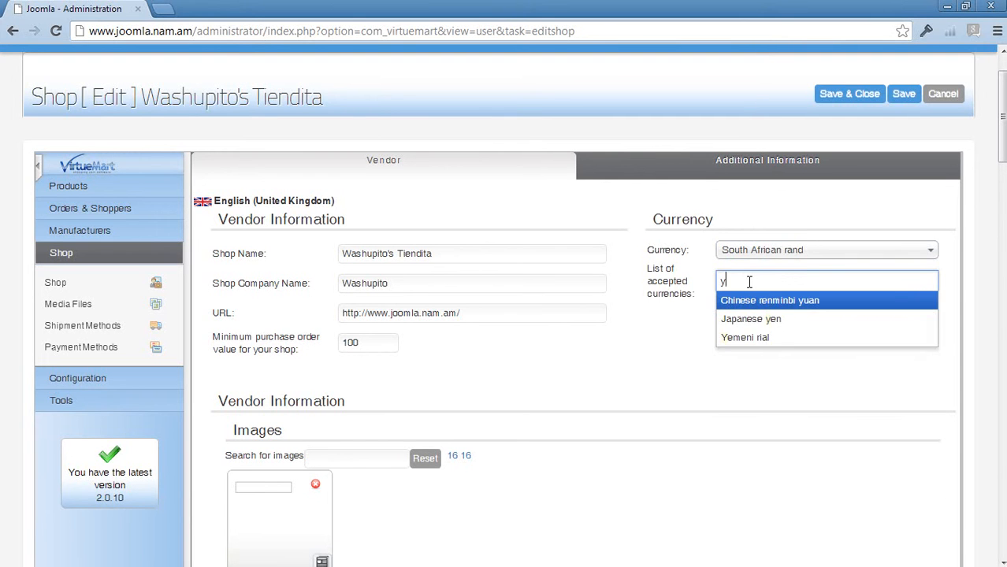
key("BackSpace")
type("u")
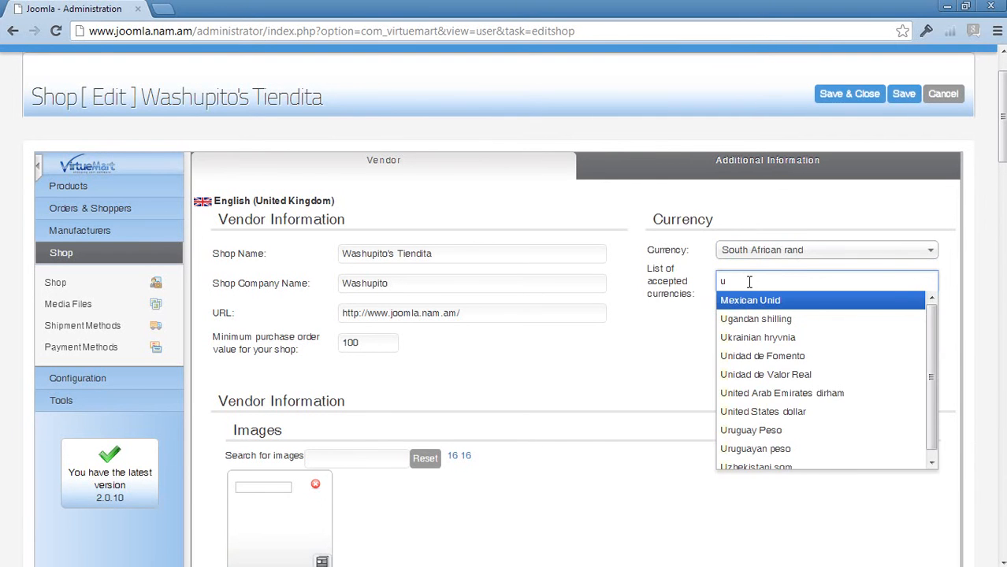
type("sa")
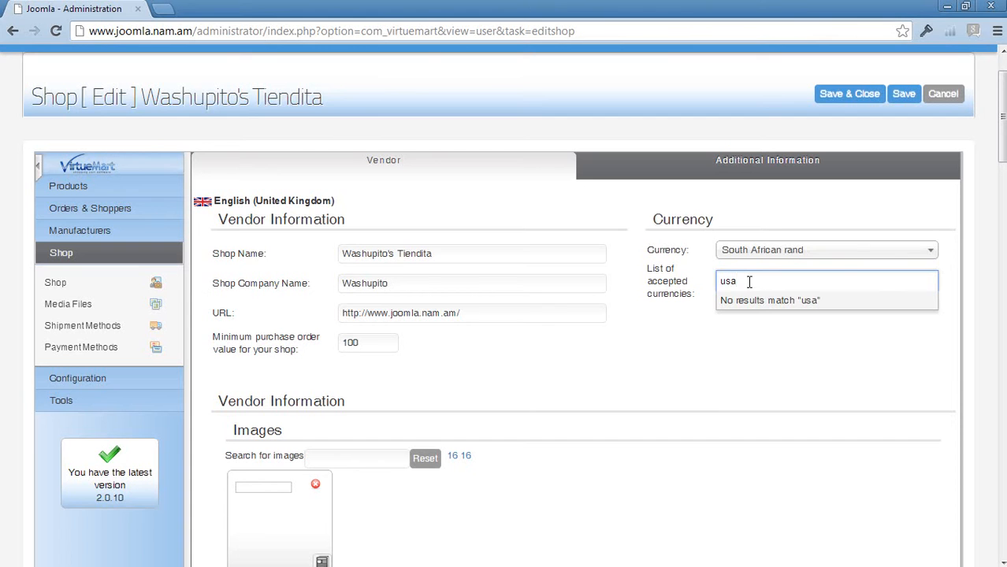
key("BackSpace")
key("BackSpace")
key("BackSpace")
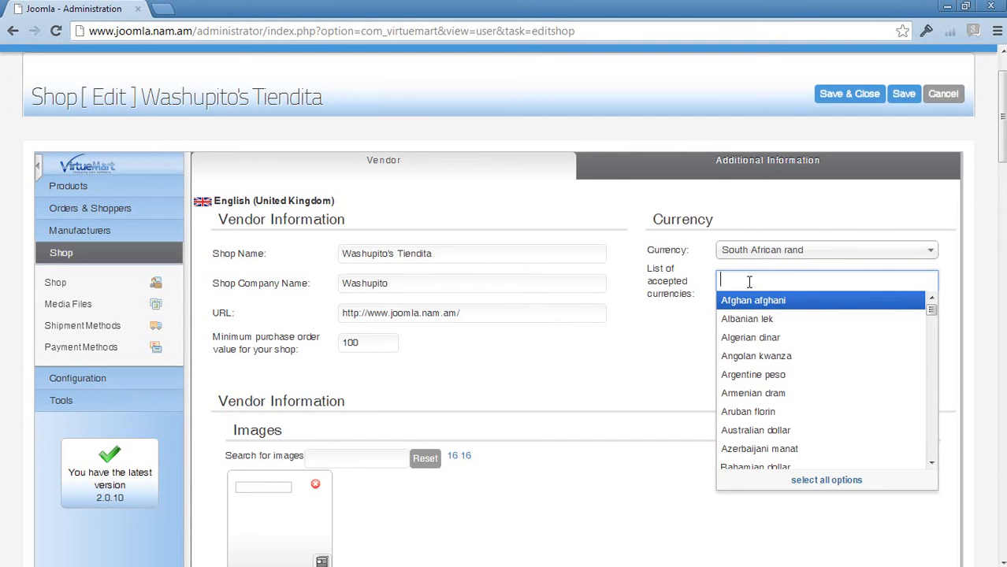
type("Am")
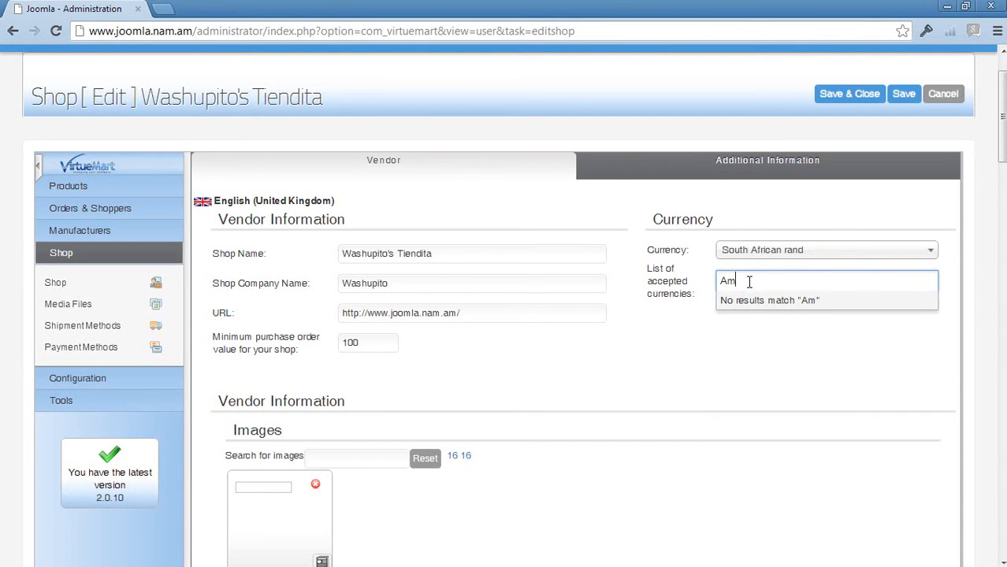
key("BackSpace")
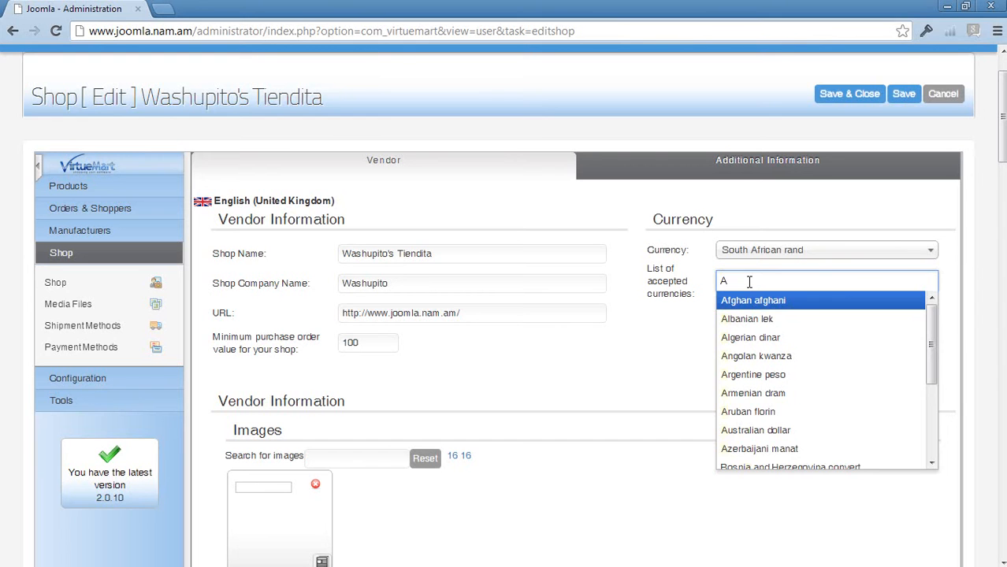
key("BackSpace")
type("Sta")
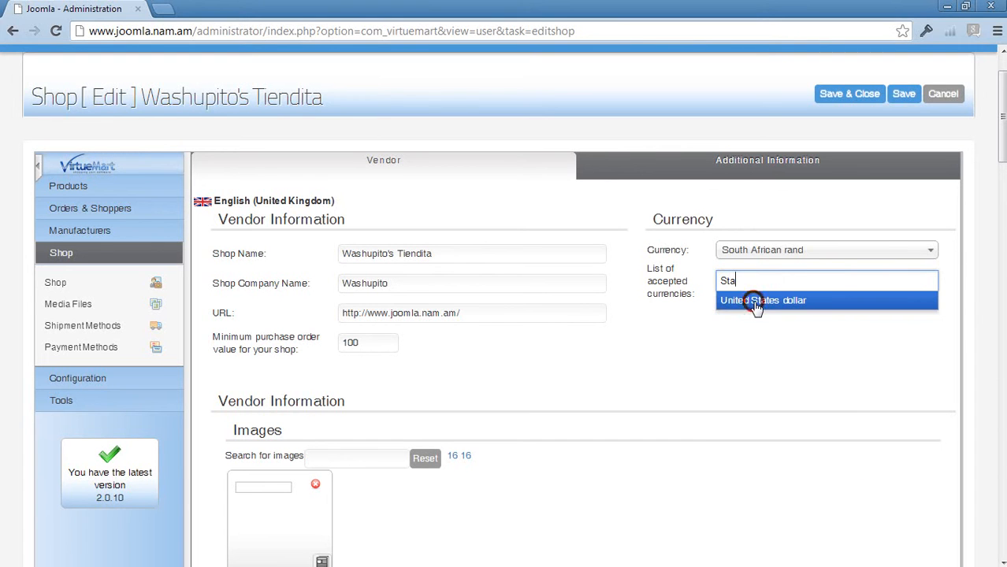
left_click(754, 302)
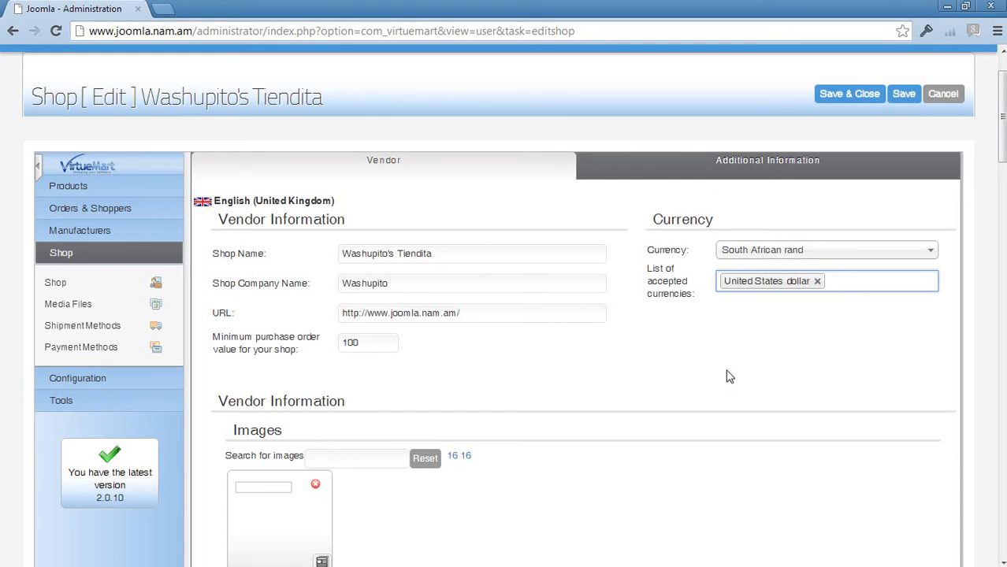
Step: Examine the vendor's image search, image information and file upload settings
scroll(729, 376, "down", 3)
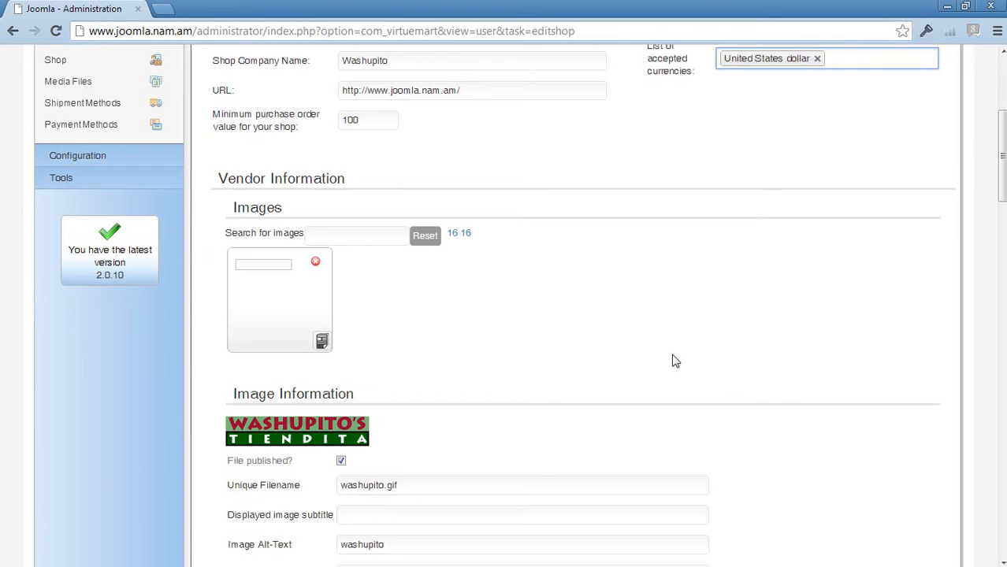
scroll(672, 361, "down", 1)
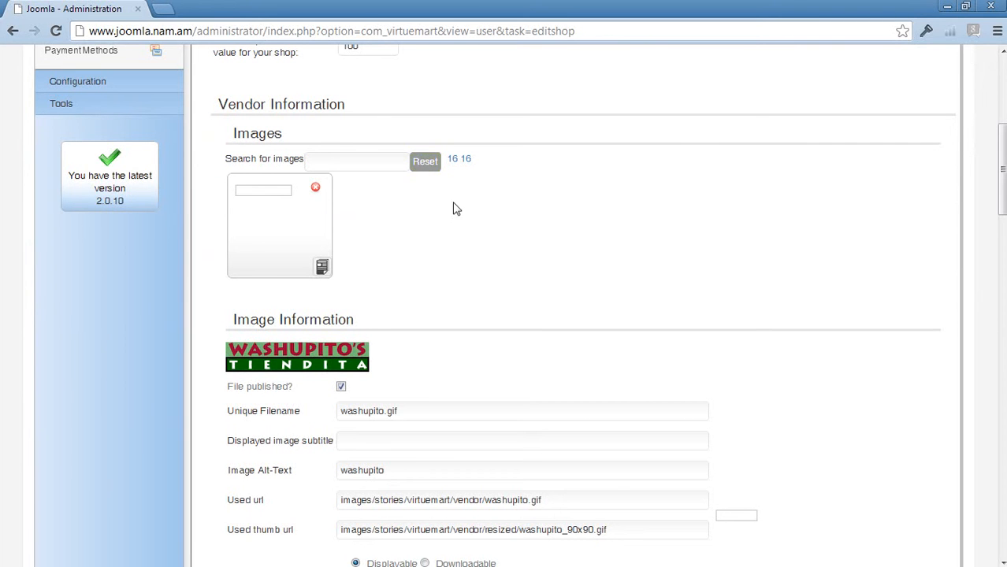
left_click(379, 163)
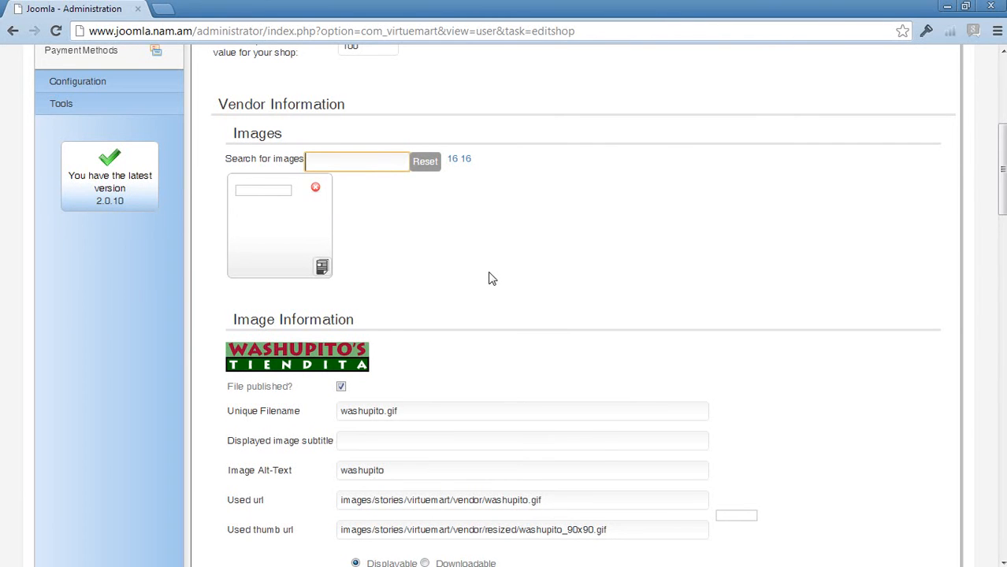
scroll(598, 343, "down", 1)
scroll(597, 352, "down", 5)
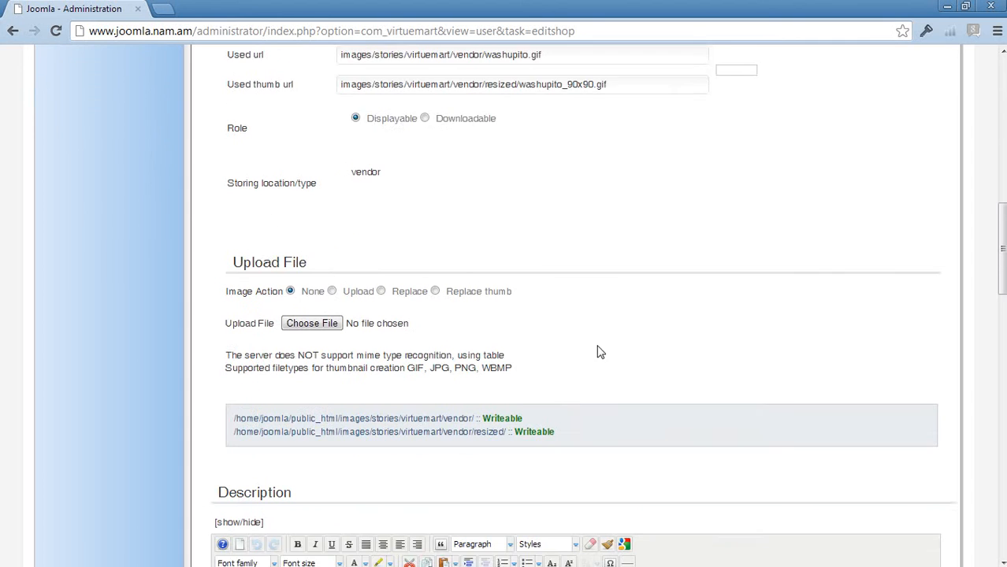
scroll(598, 351, "down", 1)
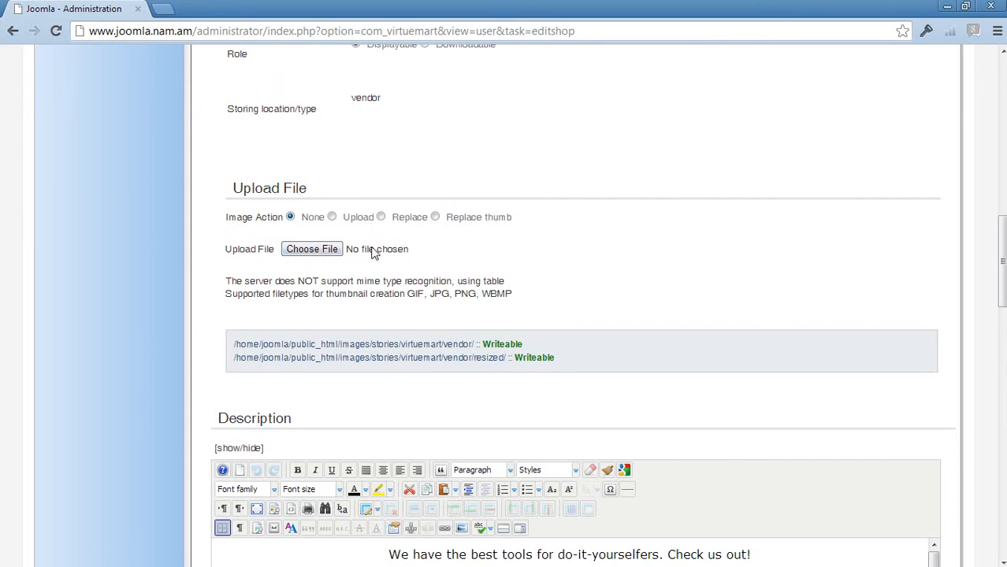
scroll(556, 287, "up", 4)
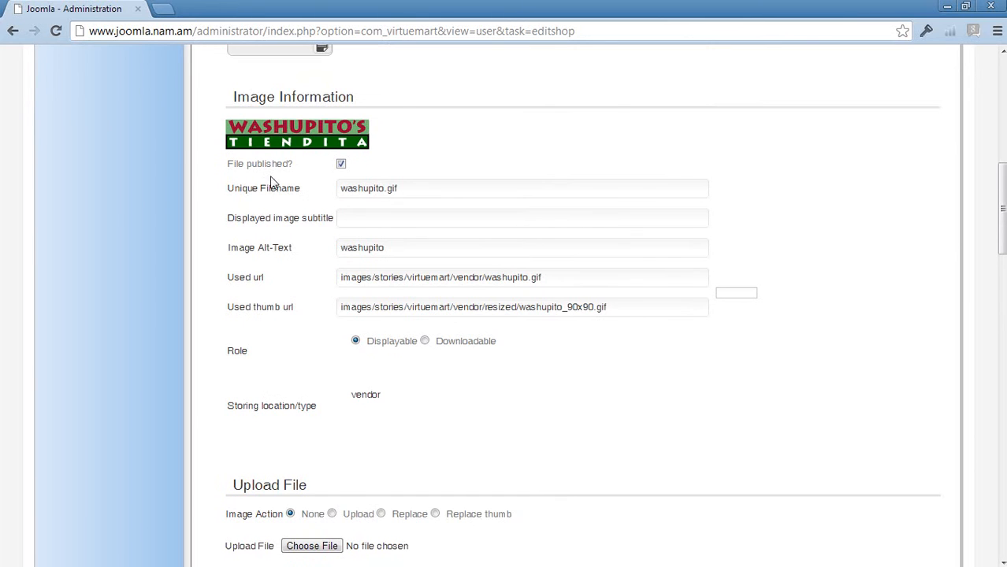
scroll(465, 343, "down", 1)
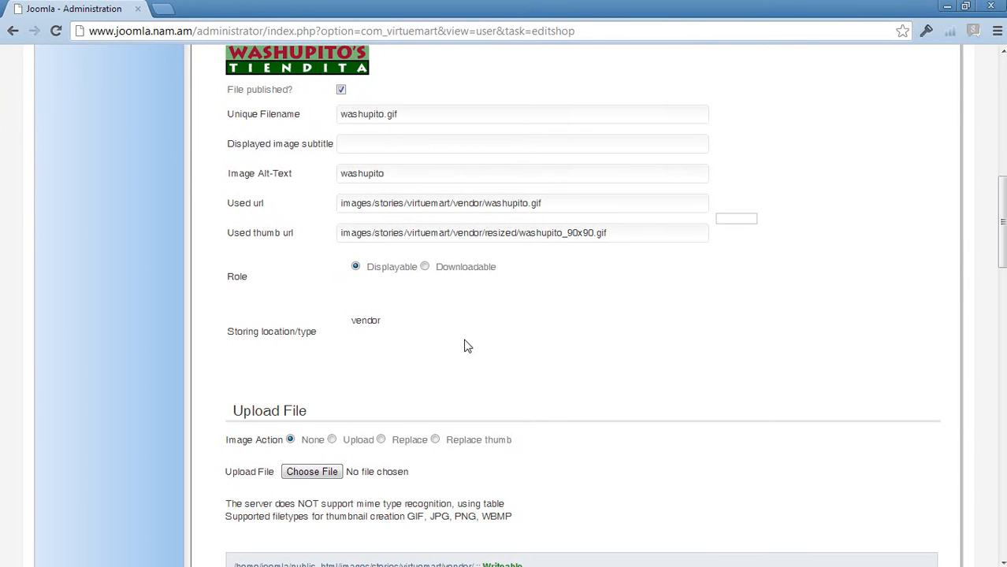
scroll(603, 494, "down", 4)
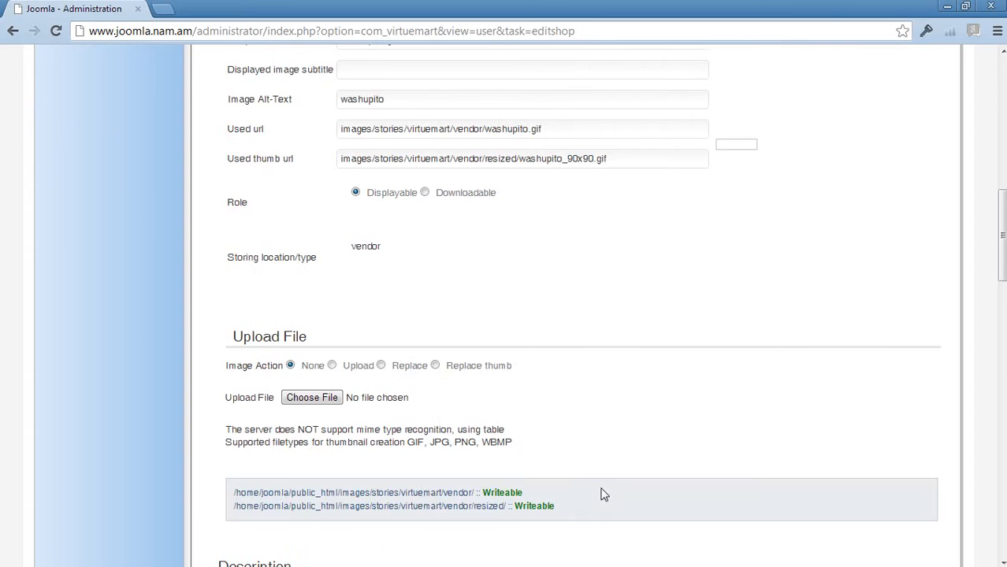
Step: Delete all of the sample text in the shop's description
scroll(609, 489, "down", 2)
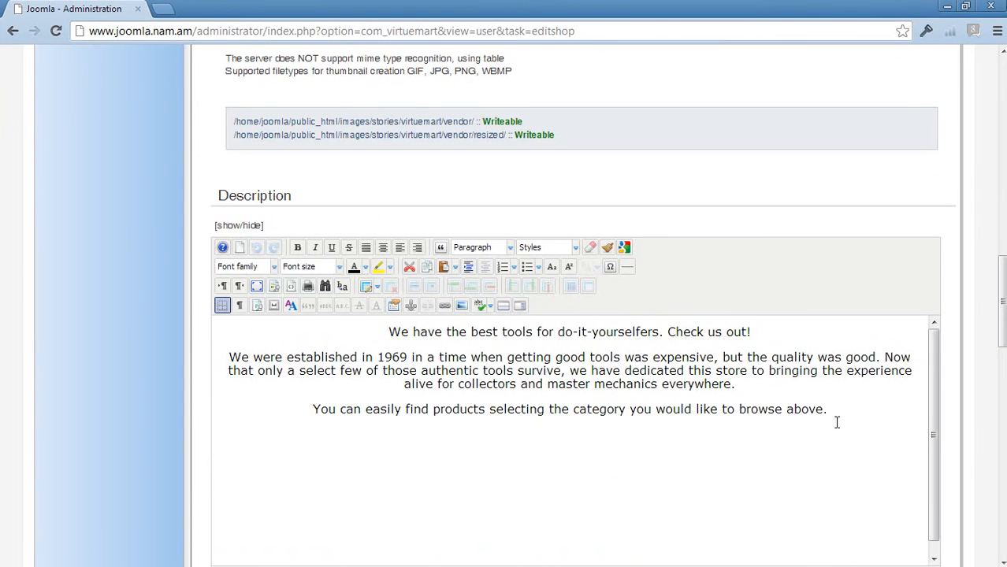
left_click_drag(834, 410, 313, 327)
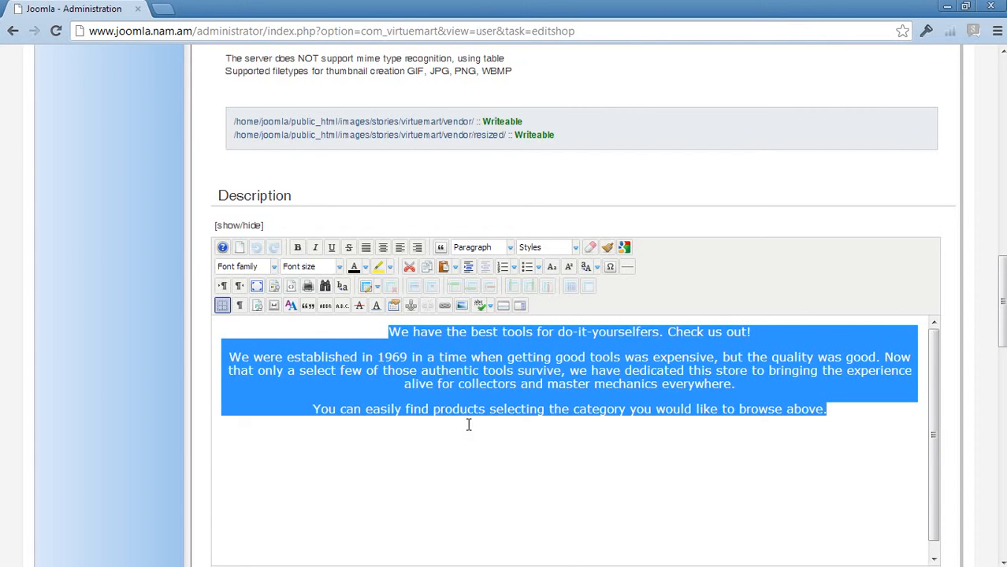
key("Delete")
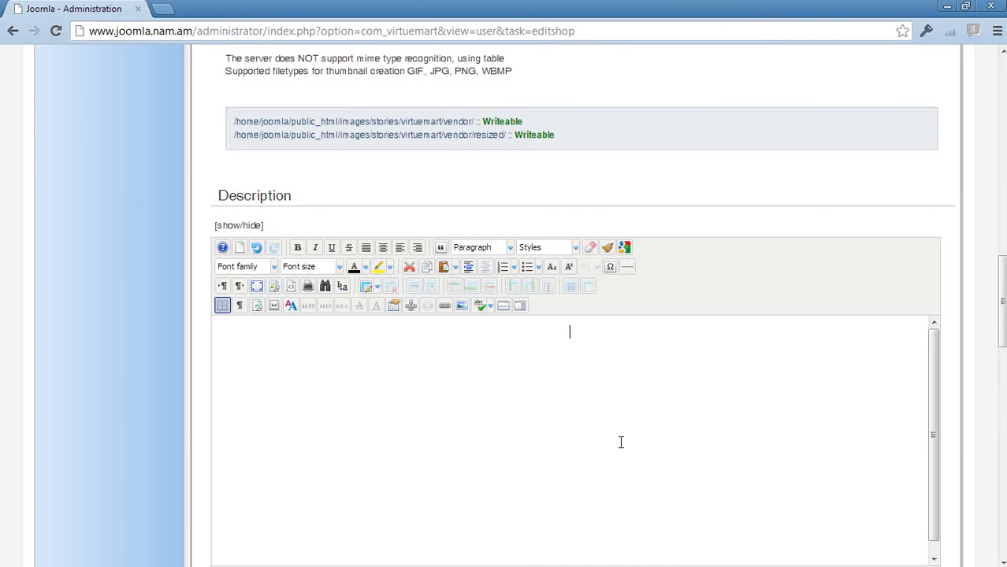
Step: Highlight the placeholder sentence about unconfigured terms in the Terms of Service editor and review that section
scroll(620, 443, "down", 6)
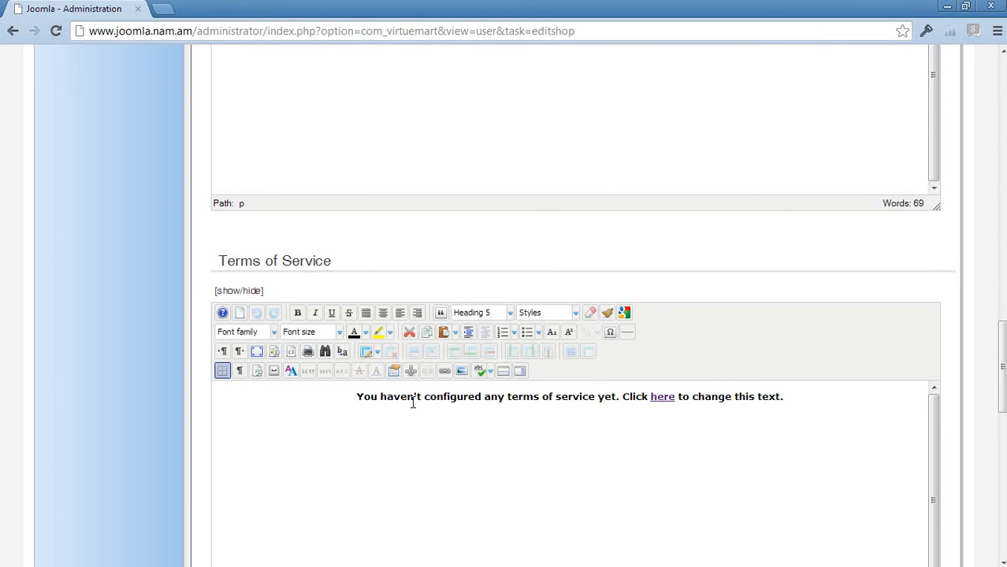
left_click_drag(781, 397, 348, 407)
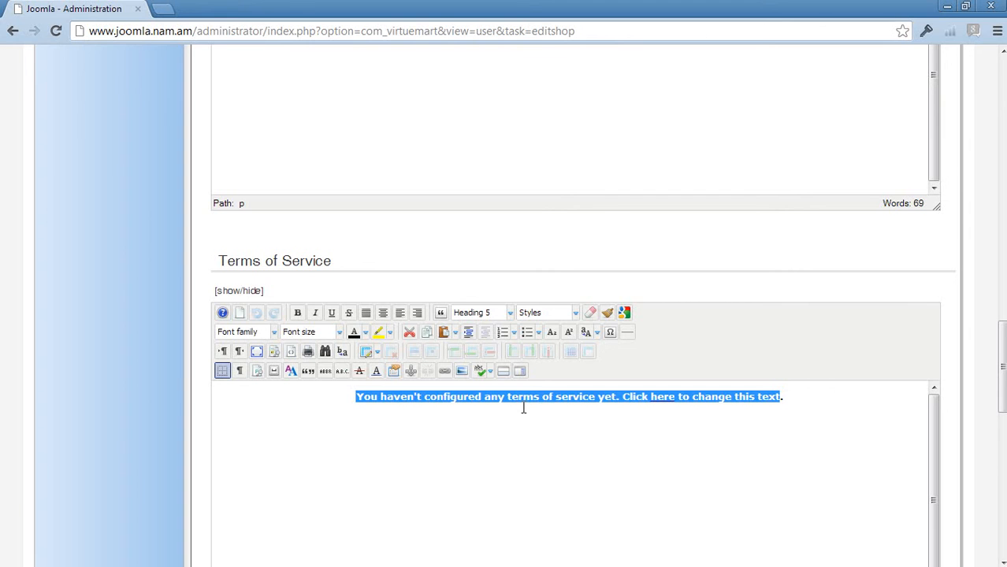
scroll(543, 414, "down", 1)
scroll(669, 370, "up", 2)
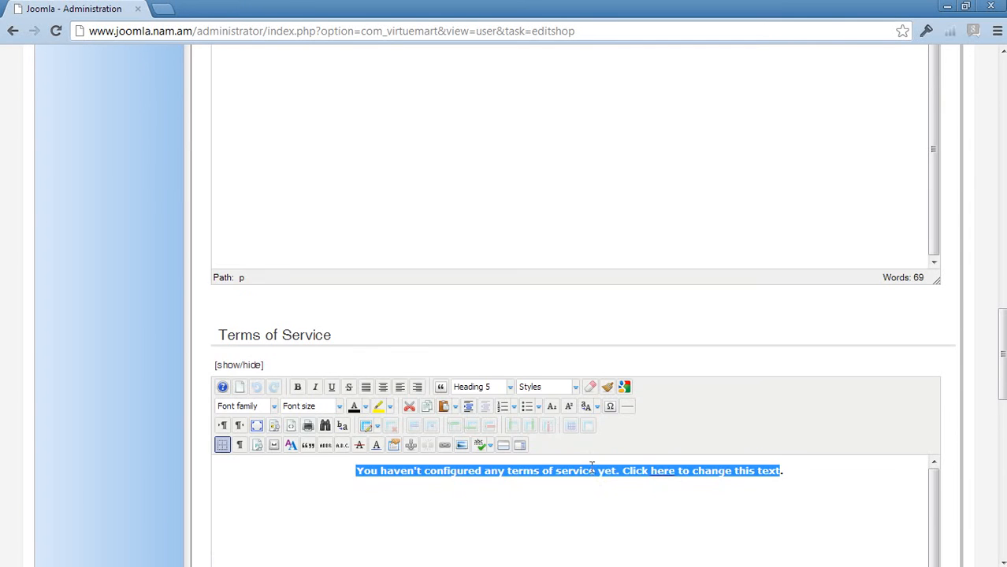
scroll(812, 323, "down", 3)
scroll(968, 285, "up", 3)
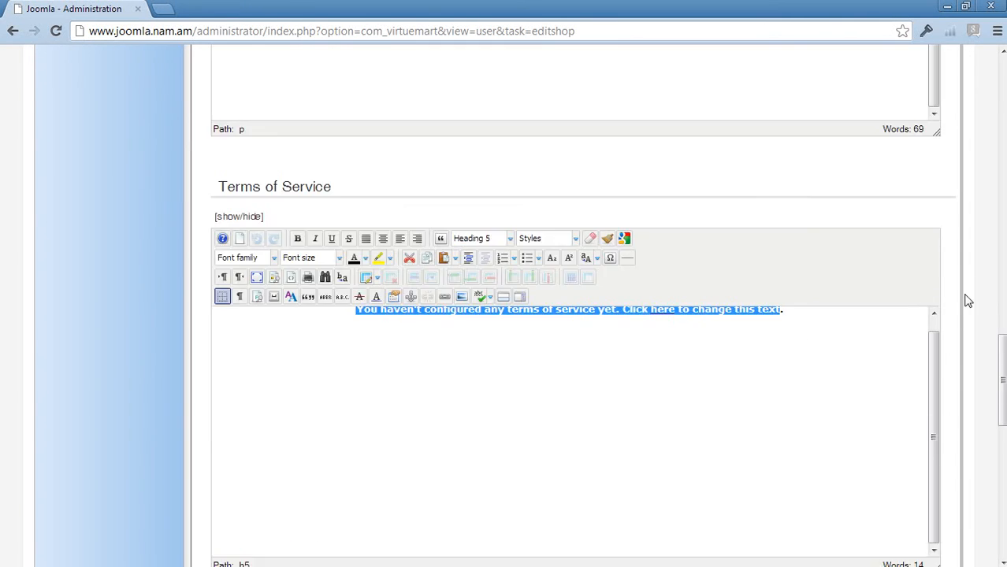
scroll(979, 353, "down", 3)
left_click_drag(931, 332, 931, 301)
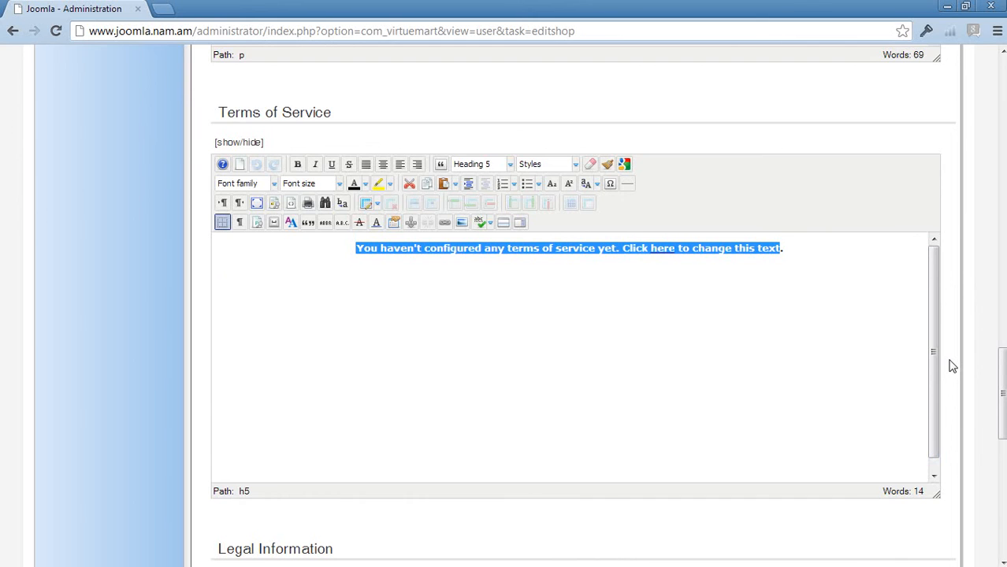
Step: Review the VAT-ID and registration number lines under Legal Information, and return to the main vendor details
scroll(952, 367, "down", 3)
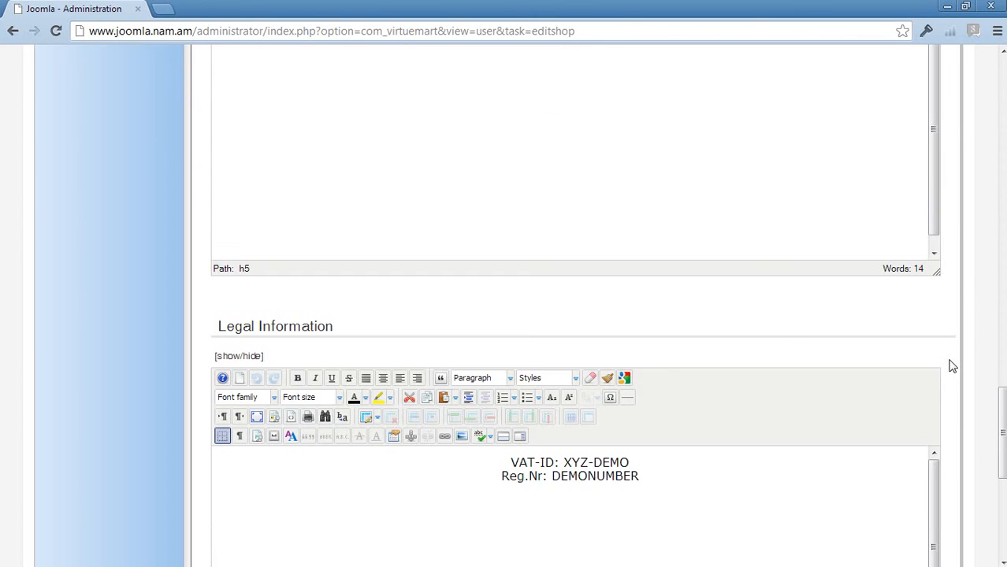
scroll(952, 366, "down", 2)
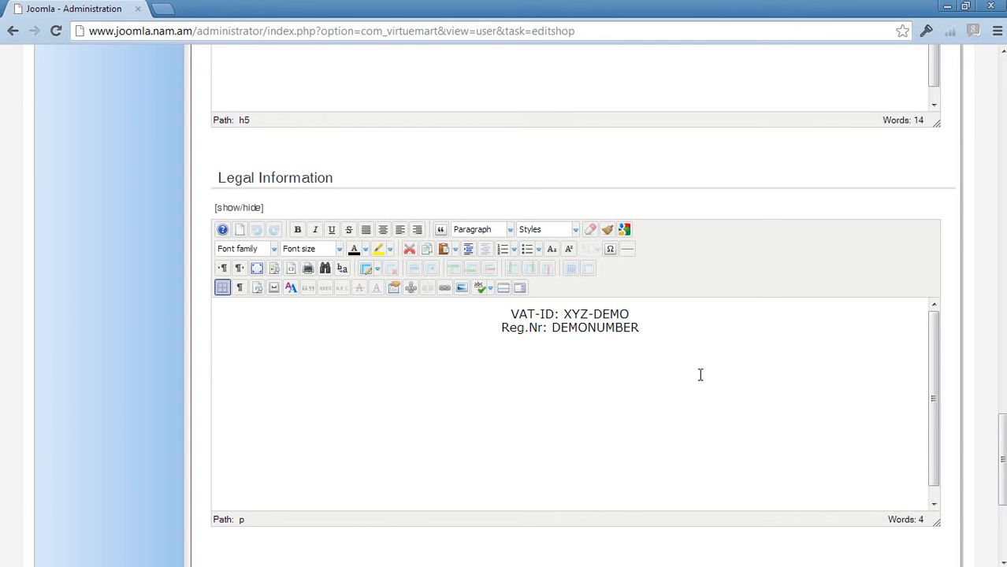
scroll(953, 344, "down", 5)
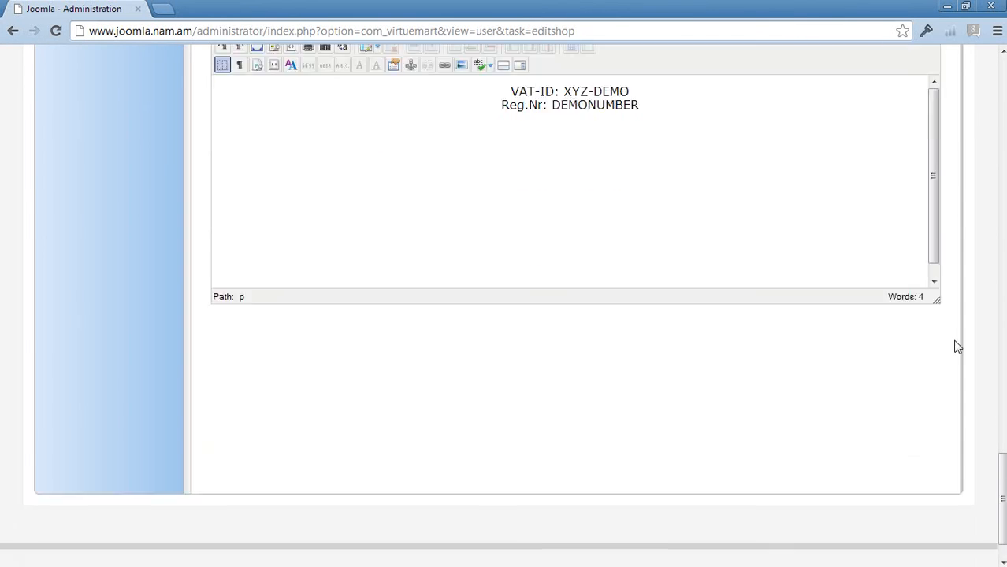
scroll(956, 347, "up", 20)
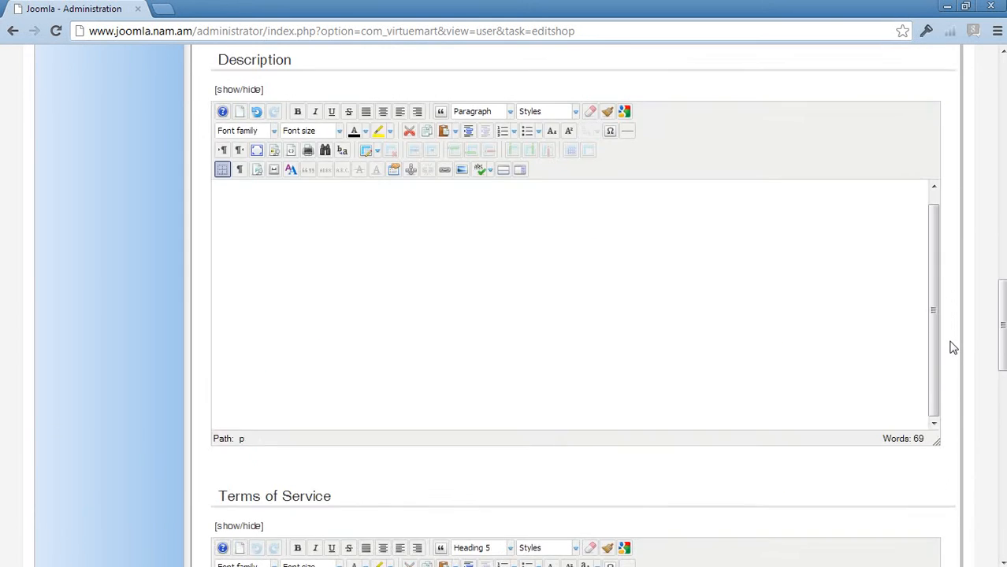
scroll(953, 347, "up", 10)
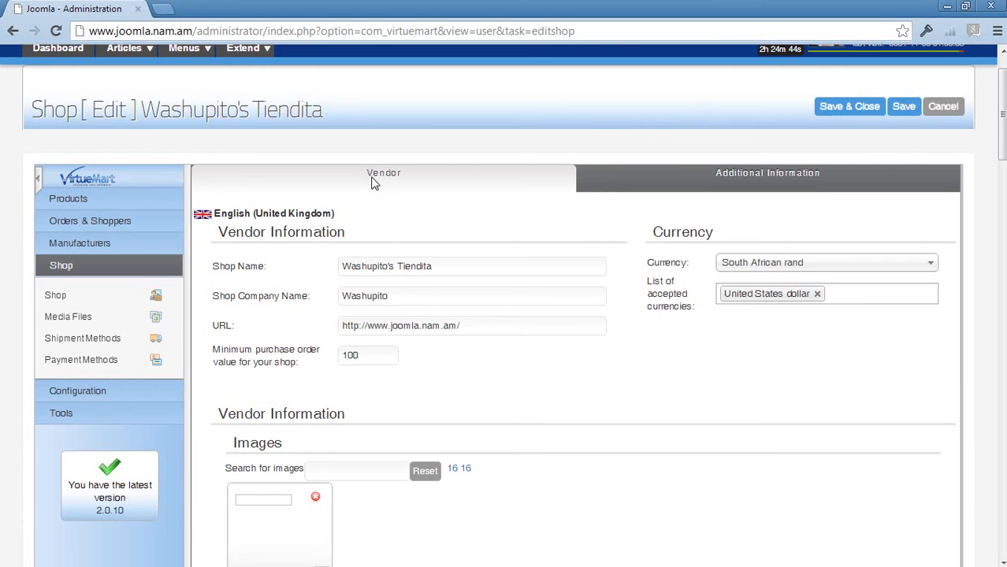
scroll(440, 236, "up", 1)
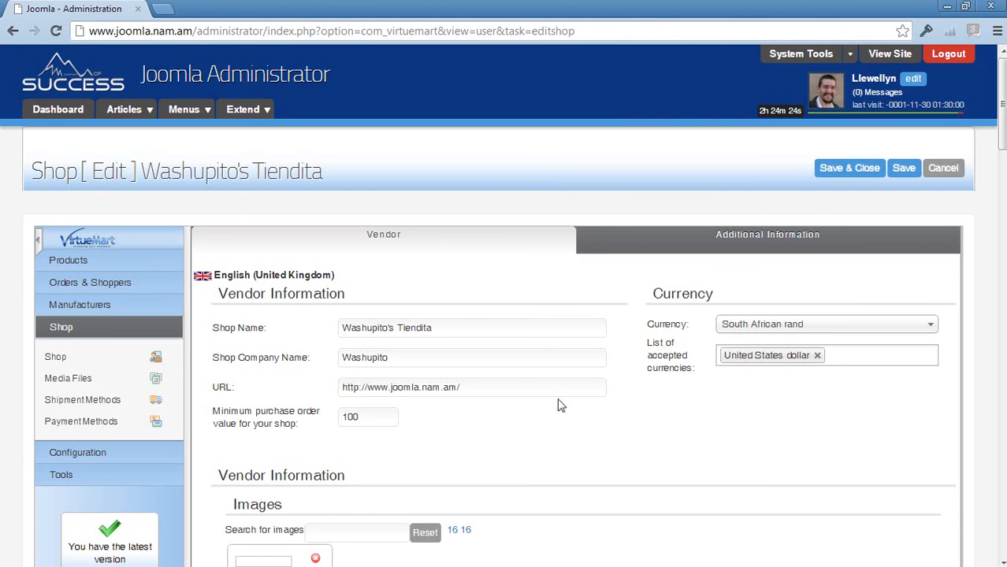
Step: Open the shop's Additional Information and look through all its sections down to Contact Information
left_click(681, 248)
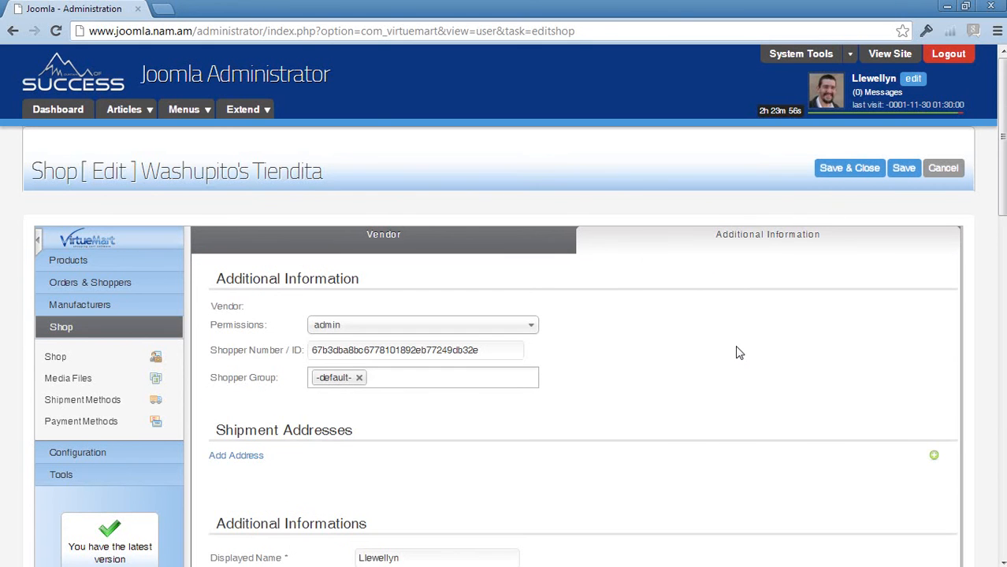
scroll(740, 356, "down", 2)
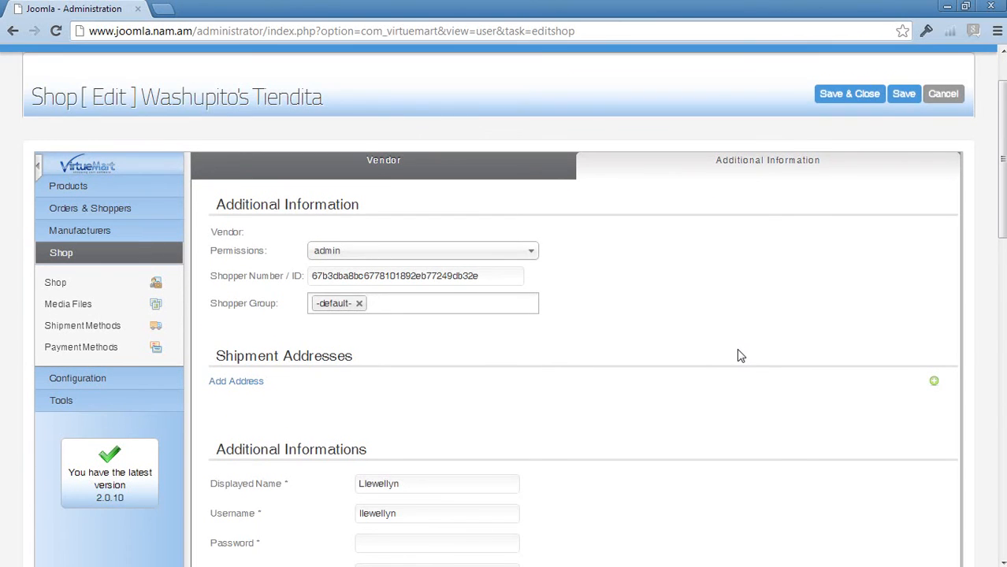
scroll(741, 356, "down", 3)
scroll(741, 356, "down", 3)
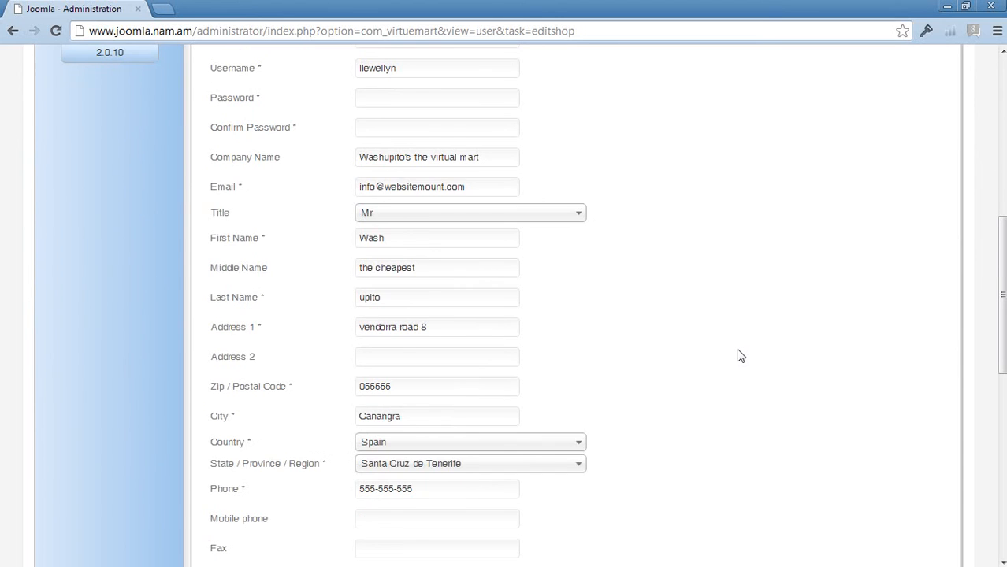
scroll(740, 356, "down", 5)
scroll(740, 356, "down", 2)
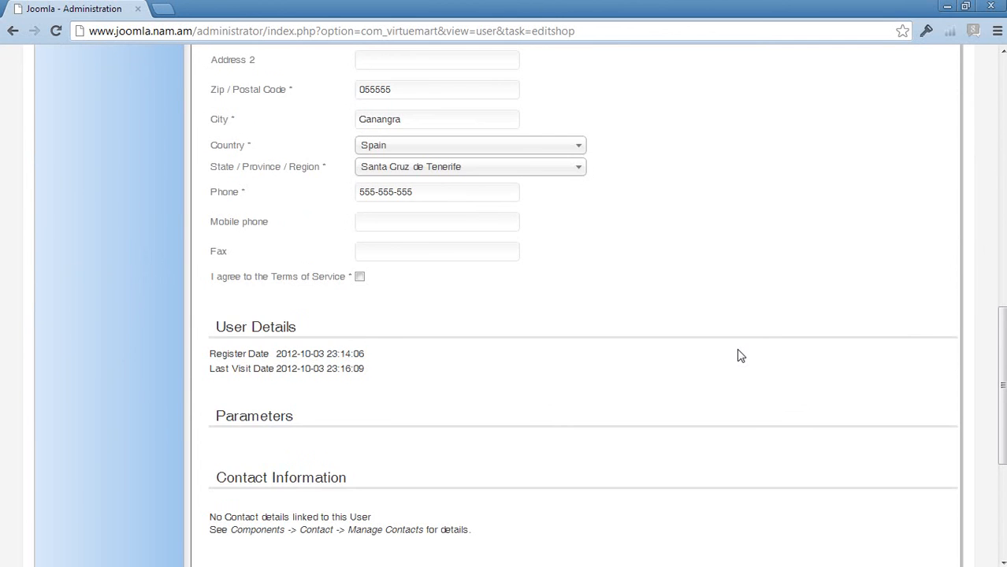
Step: Examine the vendor's account, company, name, address and phone fields, the terms agreement option and the user details
scroll(739, 355, "up", 5)
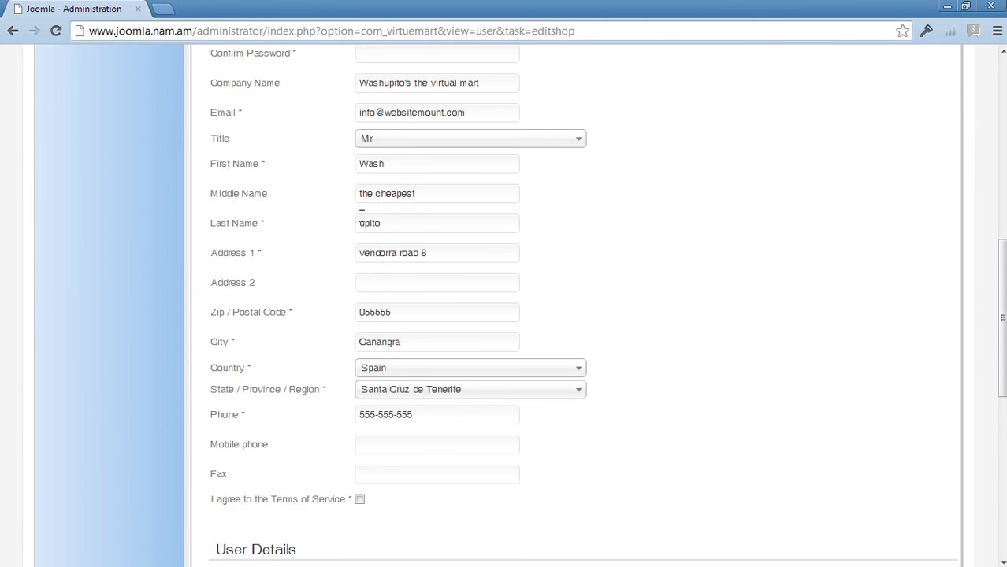
scroll(651, 272, "up", 3)
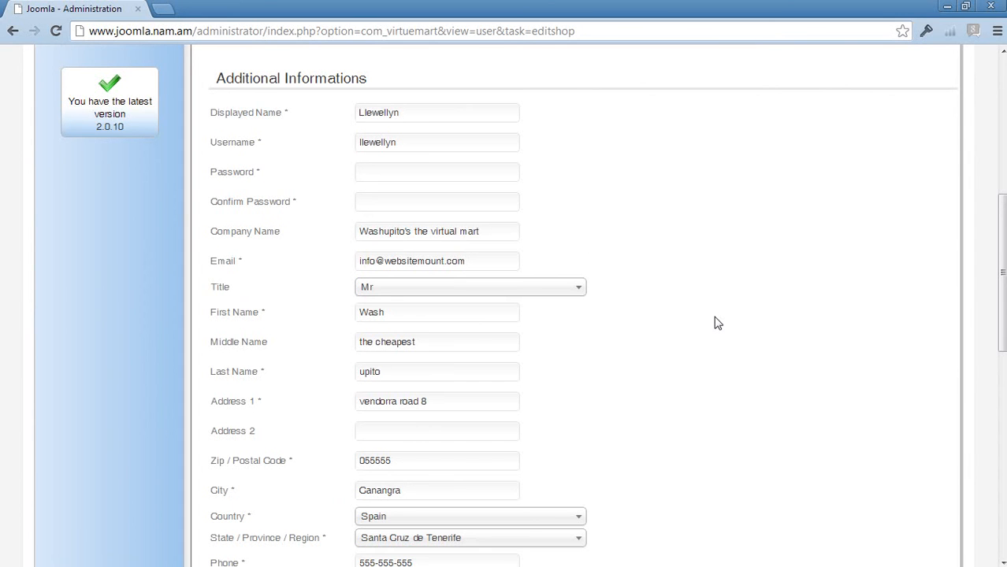
scroll(717, 323, "down", 3)
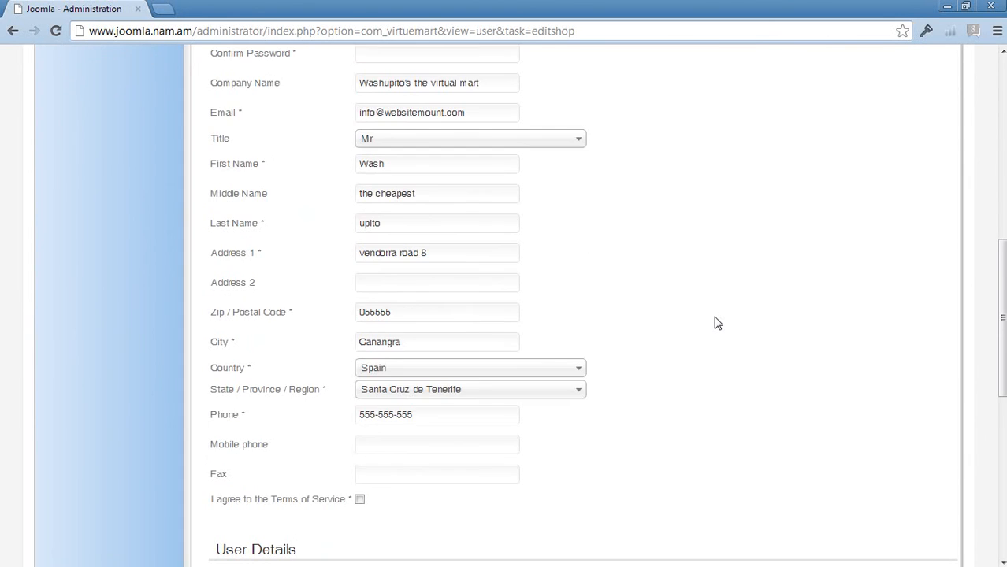
scroll(717, 323, "down", 9)
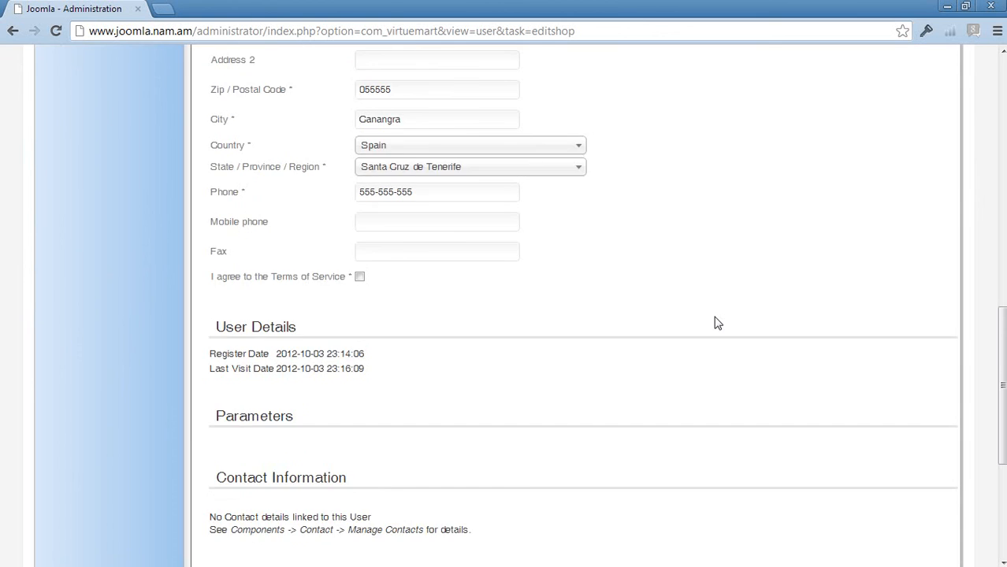
scroll(717, 323, "up", 15)
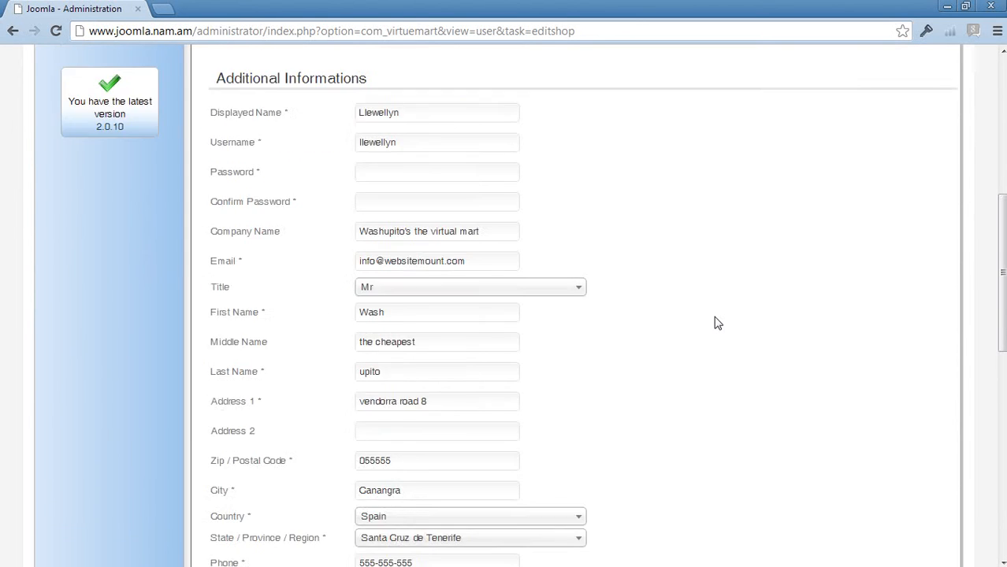
scroll(717, 323, "up", 6)
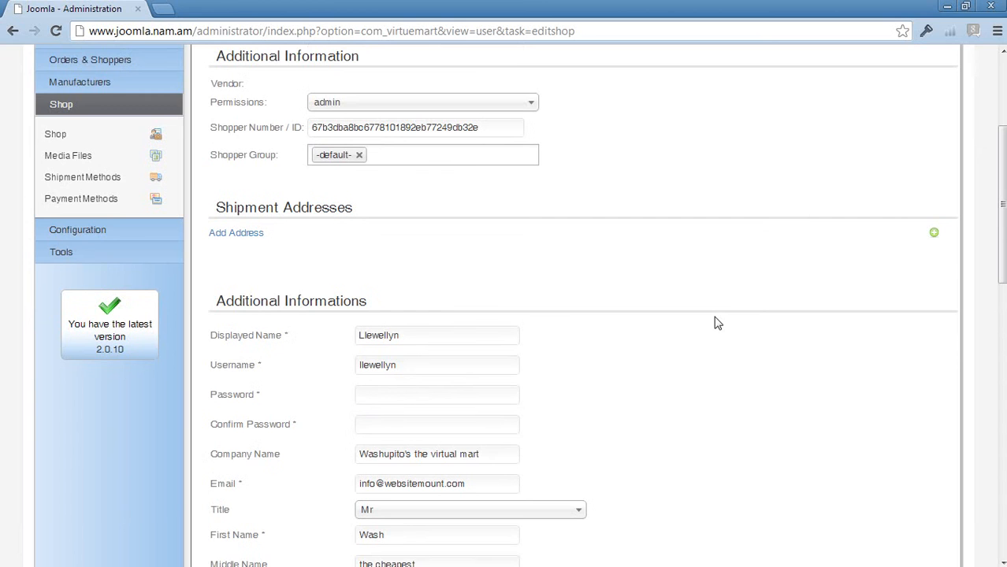
scroll(717, 323, "down", 9)
scroll(717, 323, "down", 2)
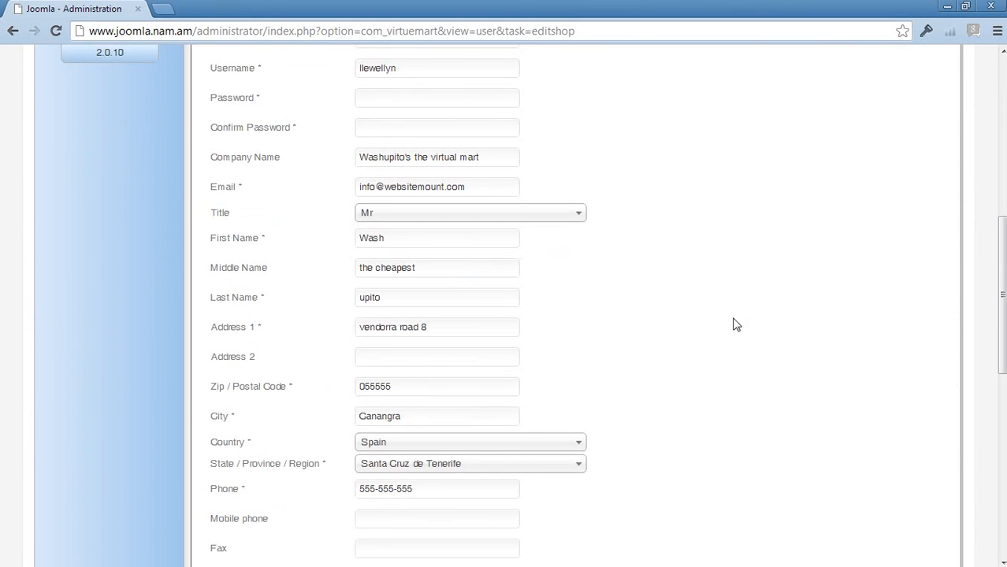
scroll(779, 366, "down", 3)
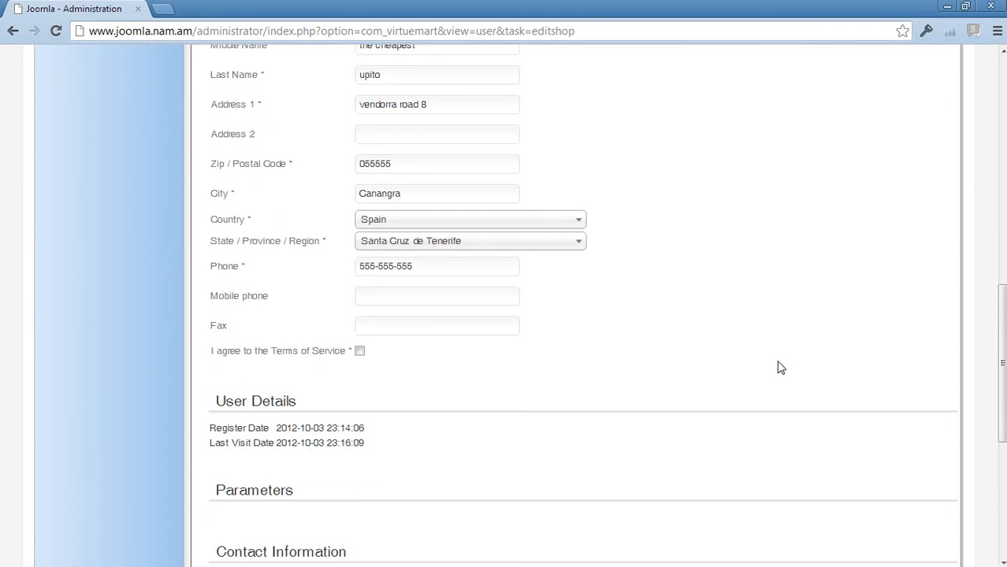
scroll(780, 367, "down", 5)
Step: Review the permissions, shopper group and shipment address settings together with the vendor's personal details below them
scroll(777, 368, "up", 10)
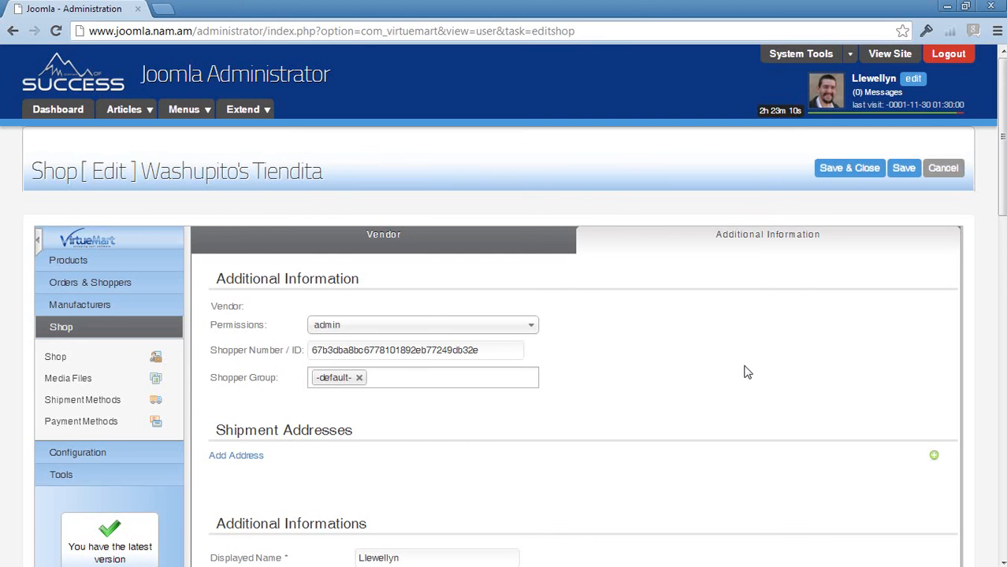
scroll(740, 372, "down", 3)
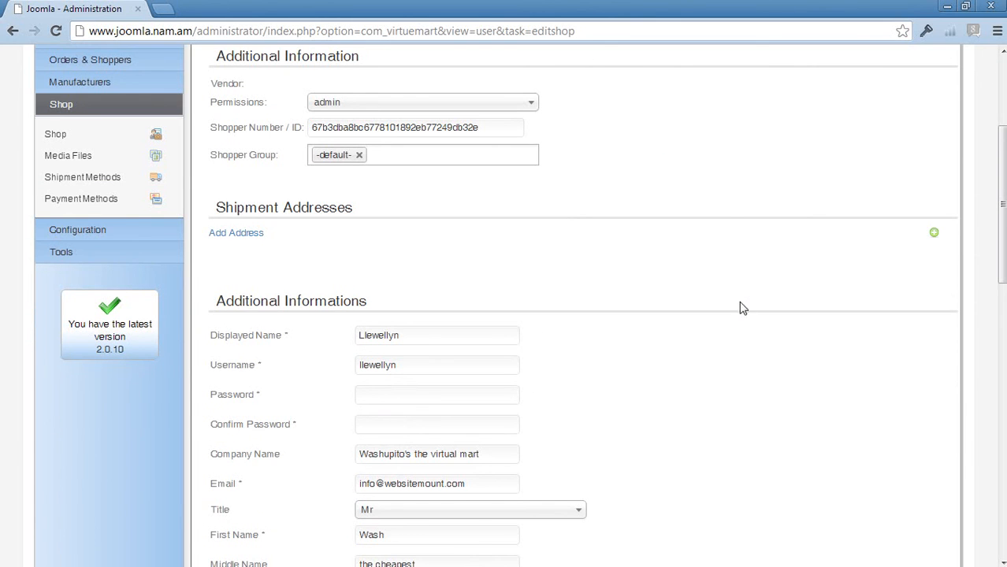
scroll(752, 315, "up", 3)
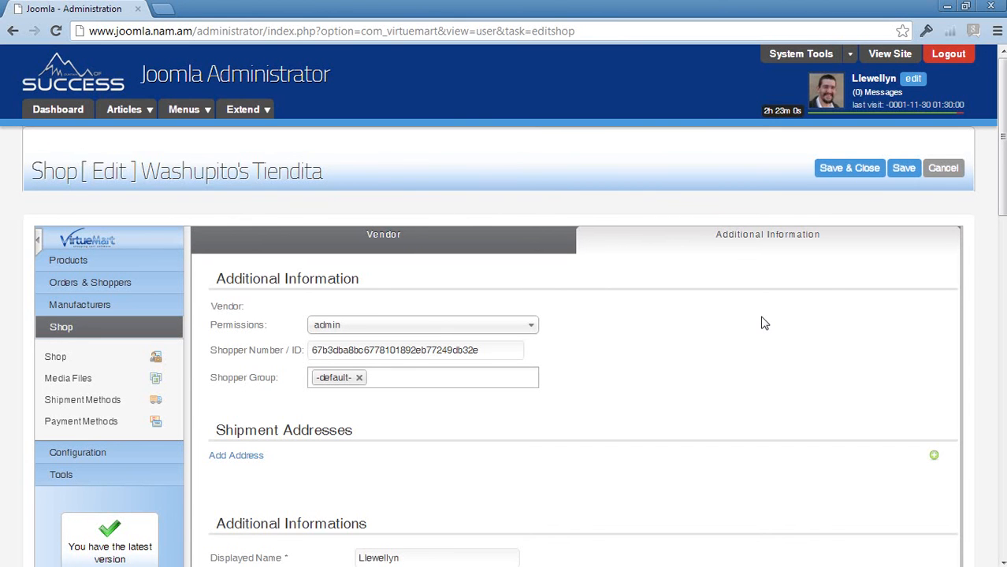
scroll(763, 323, "down", 6)
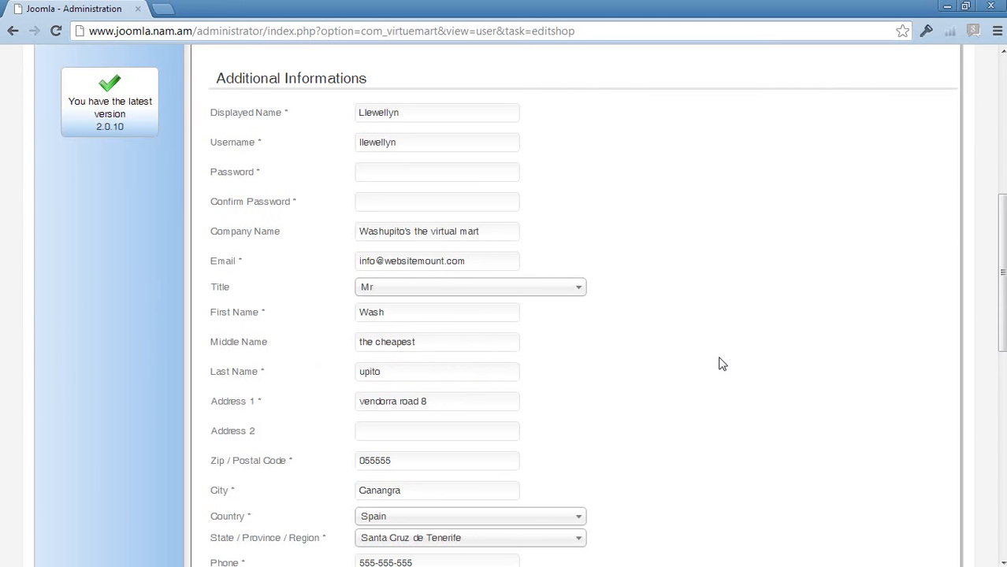
scroll(723, 363, "up", 5)
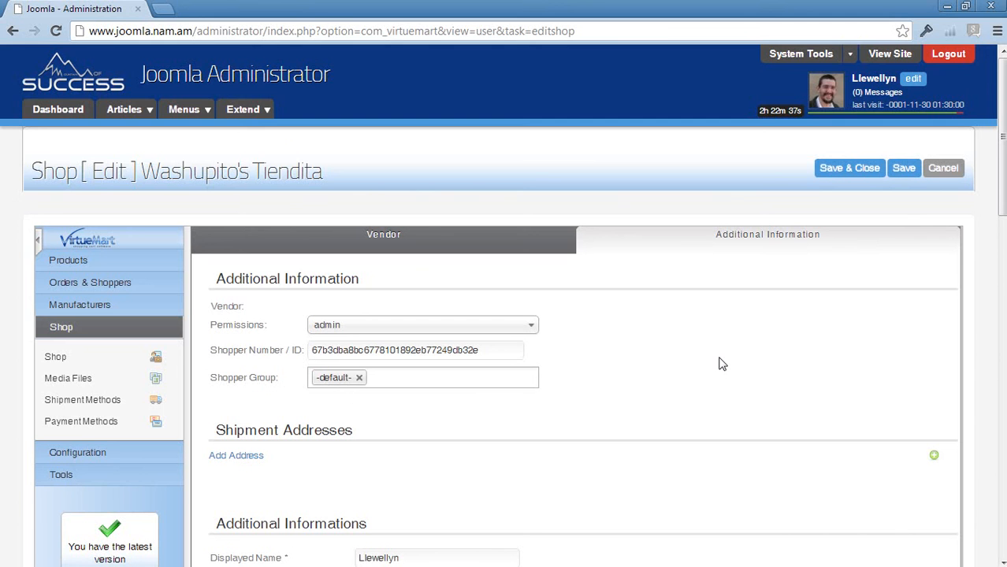